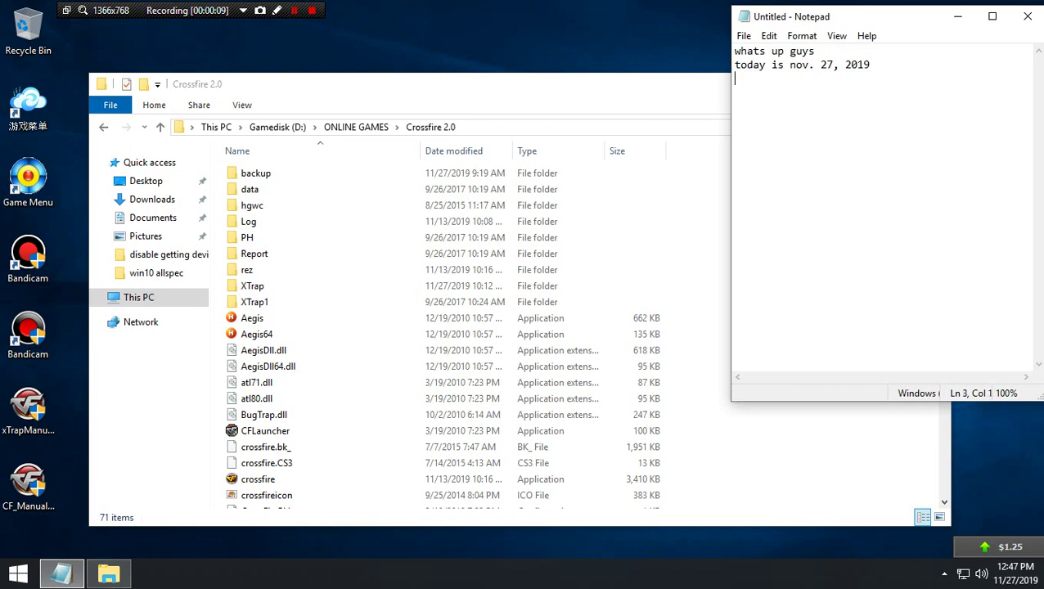
- Type notes that the XTrap patch is small and quick, comes from the CF website, ending 'eto po sya'
text(i lgay po ntin ung xtrap sa cf )
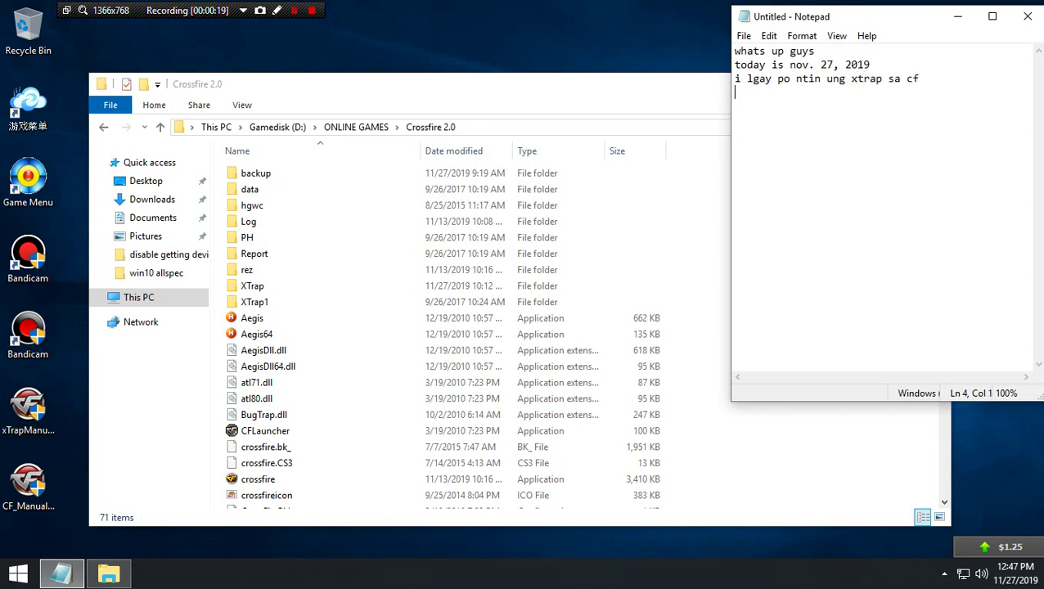
text(ung patch ay mabli)
key(BackSpace)
key(BackSpace)
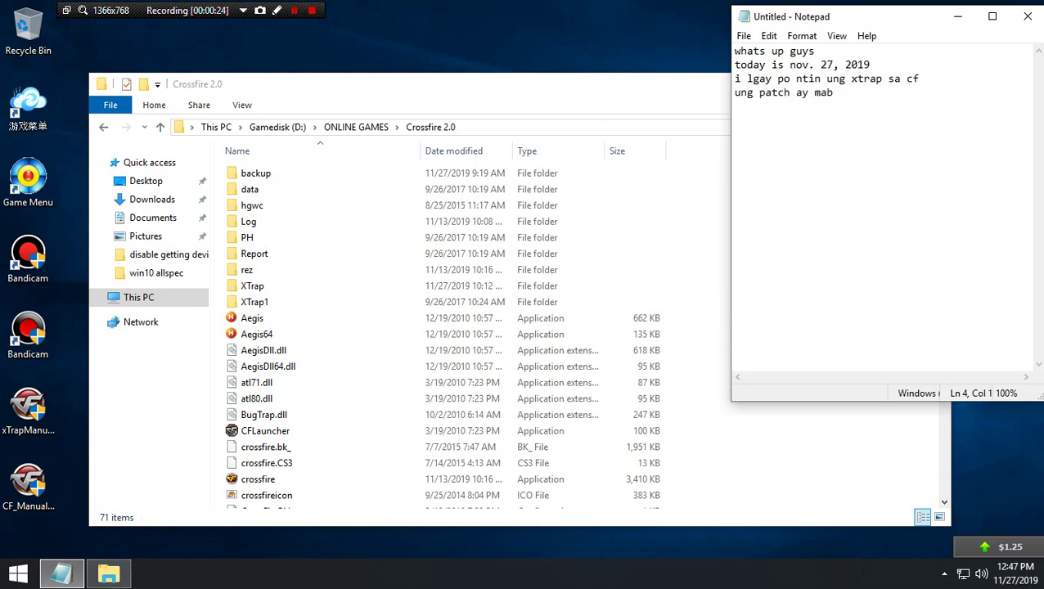
text(ilis lng, kc maliit)
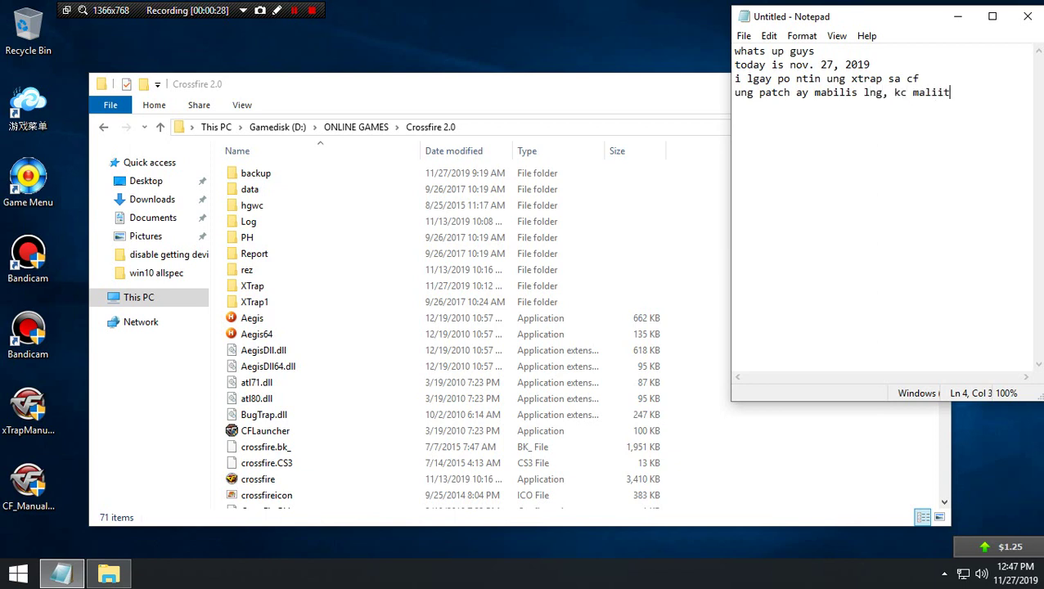
text( lng nman sya)
key(Return)
text(ang xt)
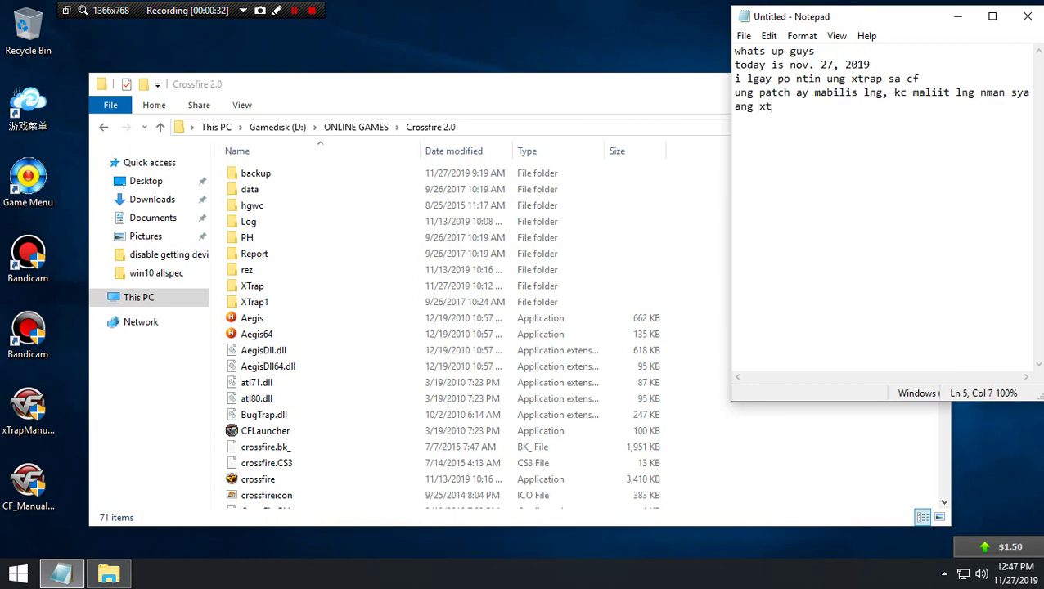
text(rap ang matagal)
key(Return)
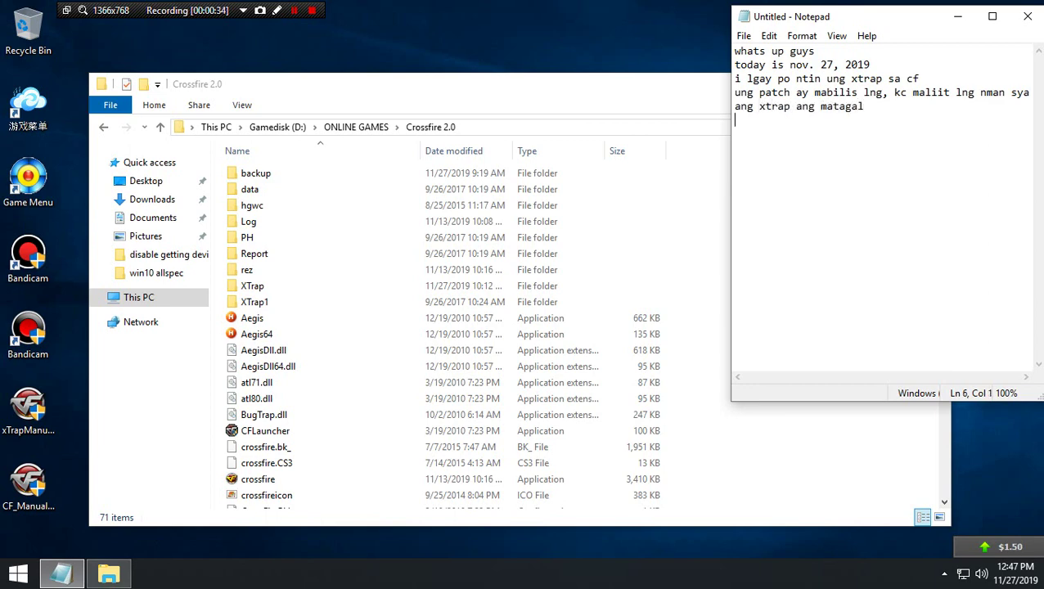
text(gmtin ntin sya ng galing s)
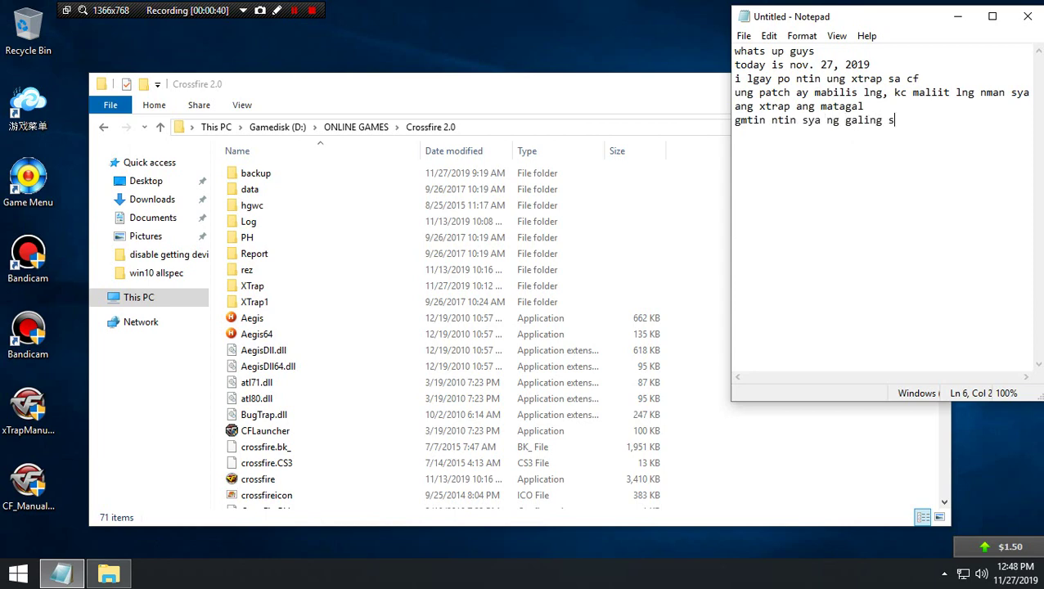
text(a website ng cf)
key(Return)
text(et)
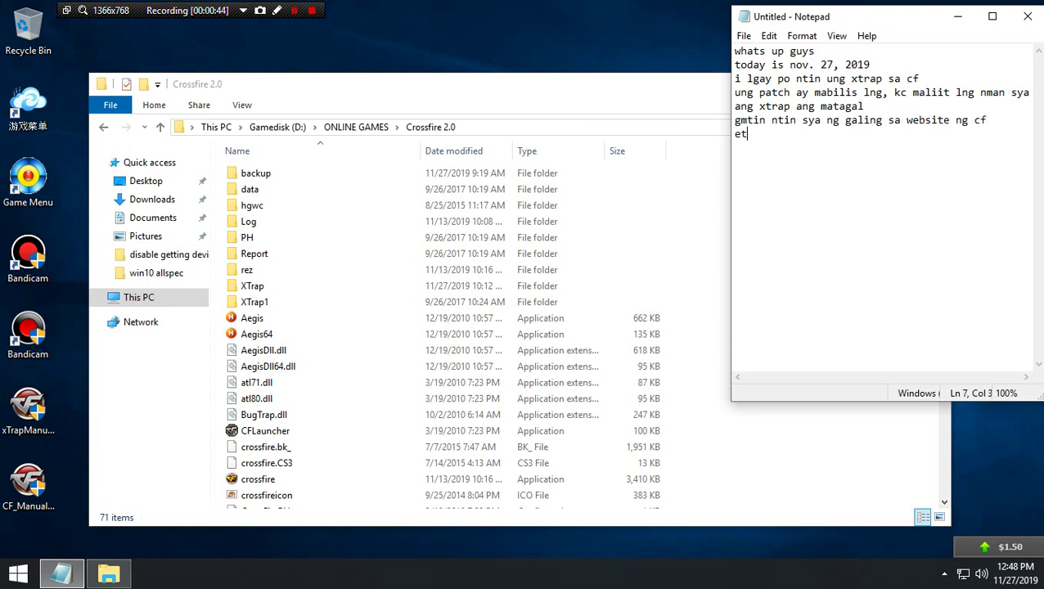
text(o po sya)
key(Return)
- Check the xTrapManual_1372 file's properties, then add 'aanito po follow' to the notes
right_click(28, 409)
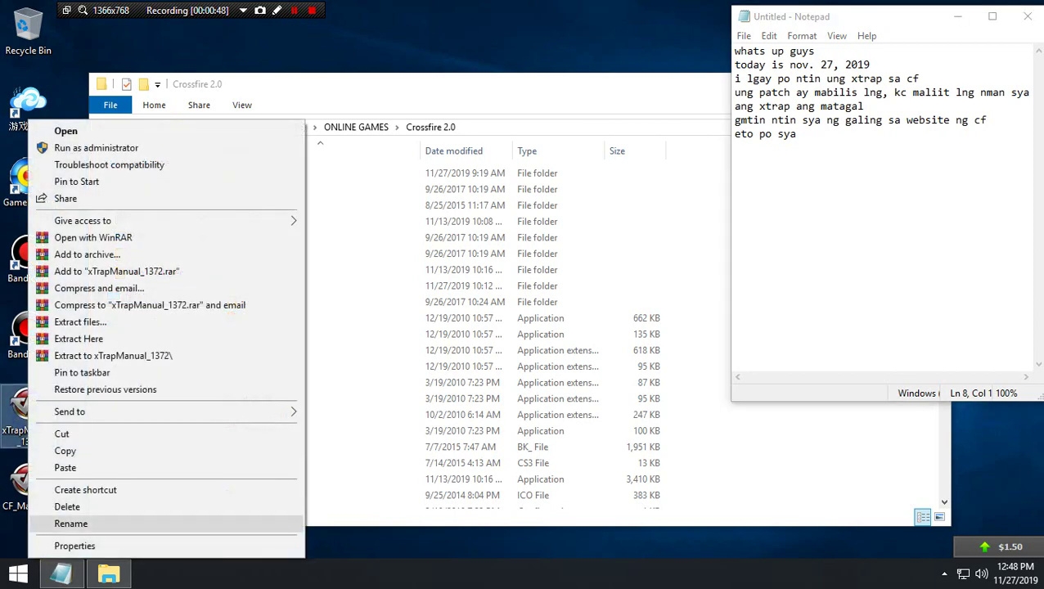
click(75, 546)
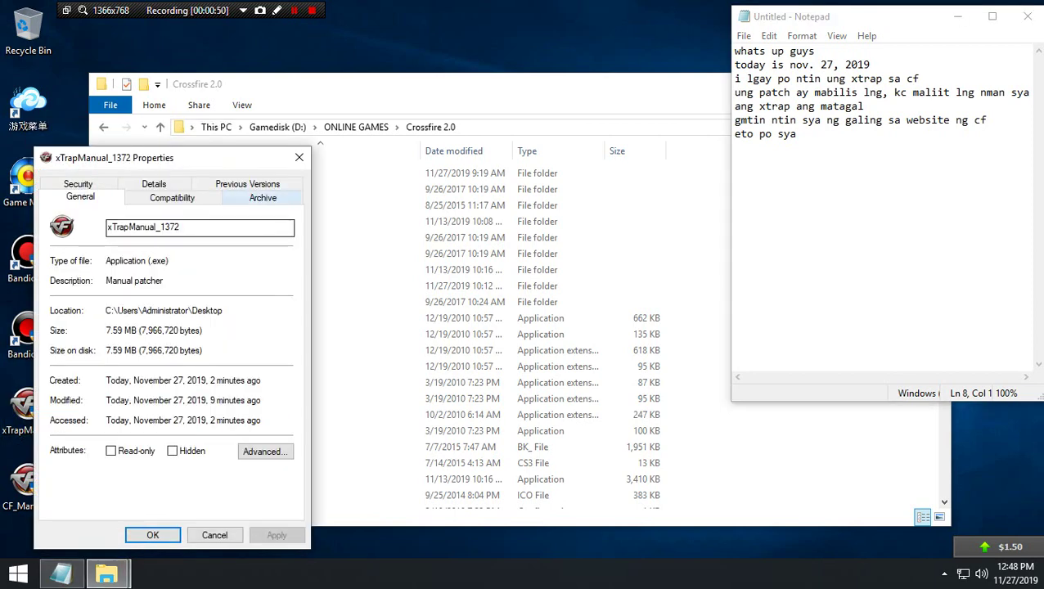
click(299, 157)
text(a)
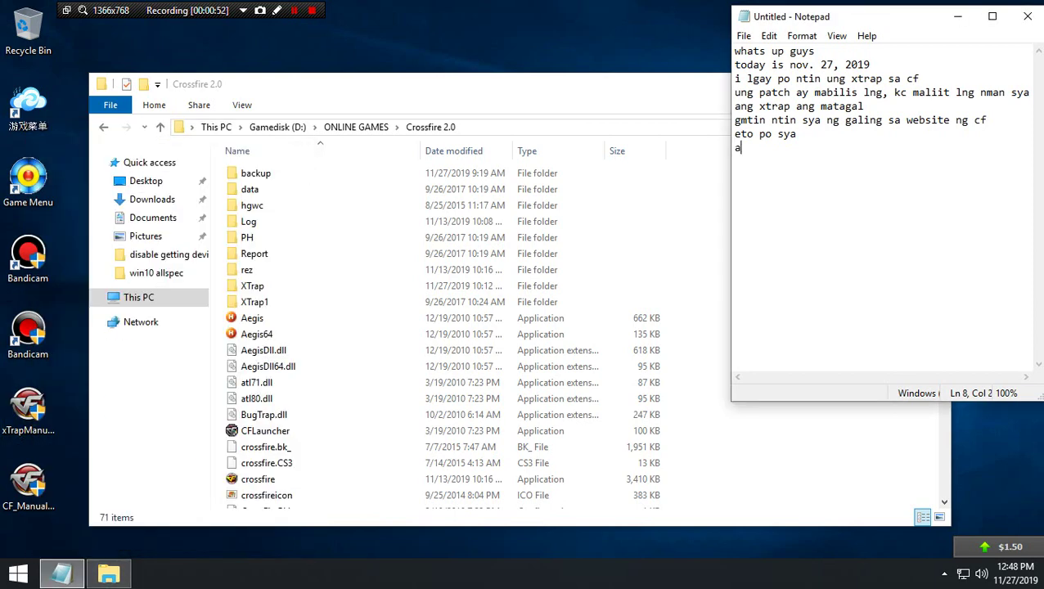
text(anito po follow)
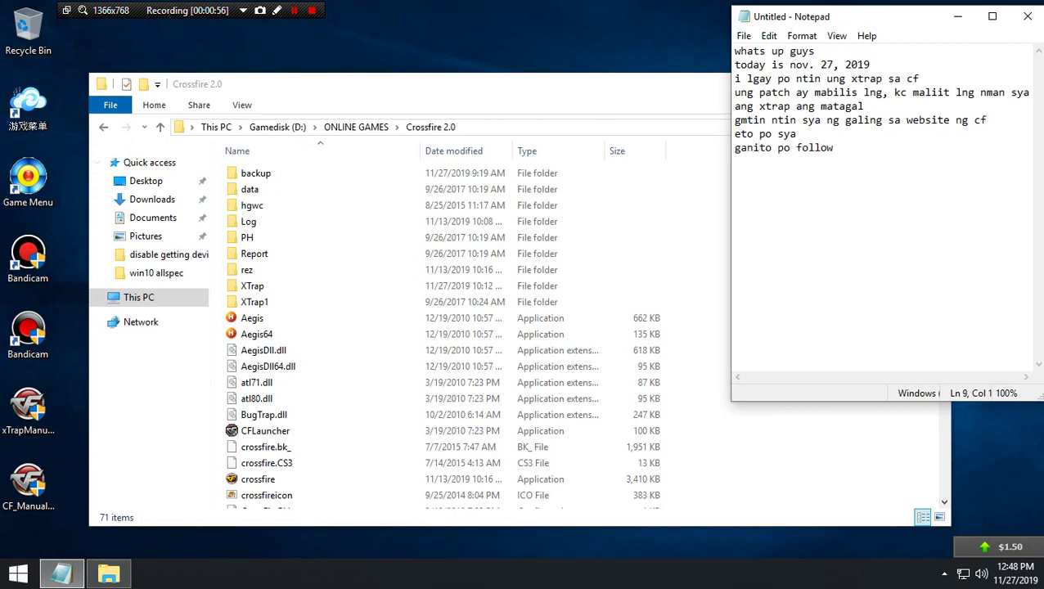
- Extract xTrapManual_1372 with WinRAR into an xTrapManual_1372 desktop folder and arrange the windows
click(28, 414)
right_click(28, 413)
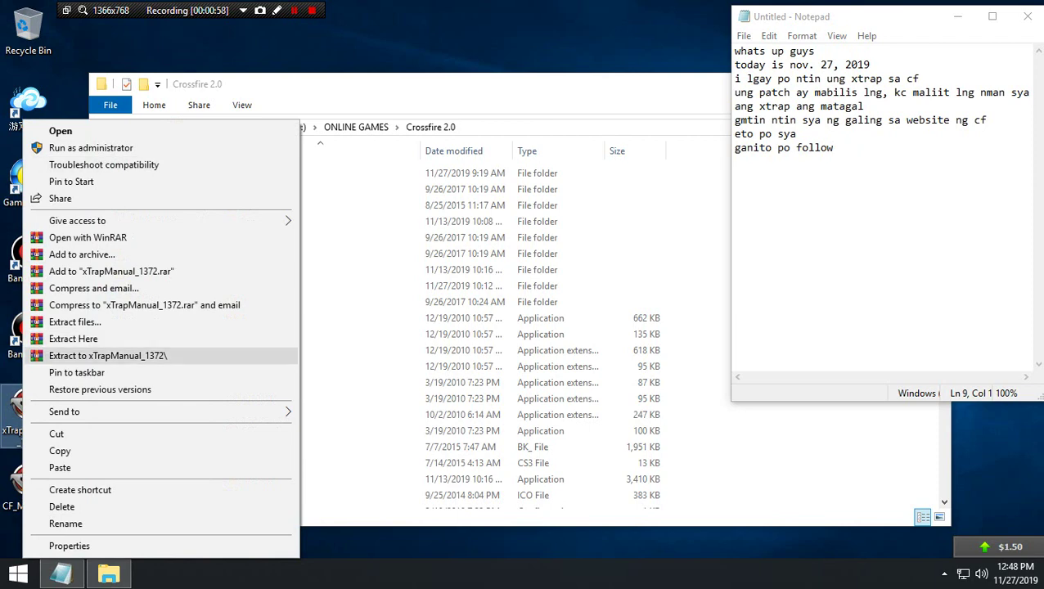
click(128, 355)
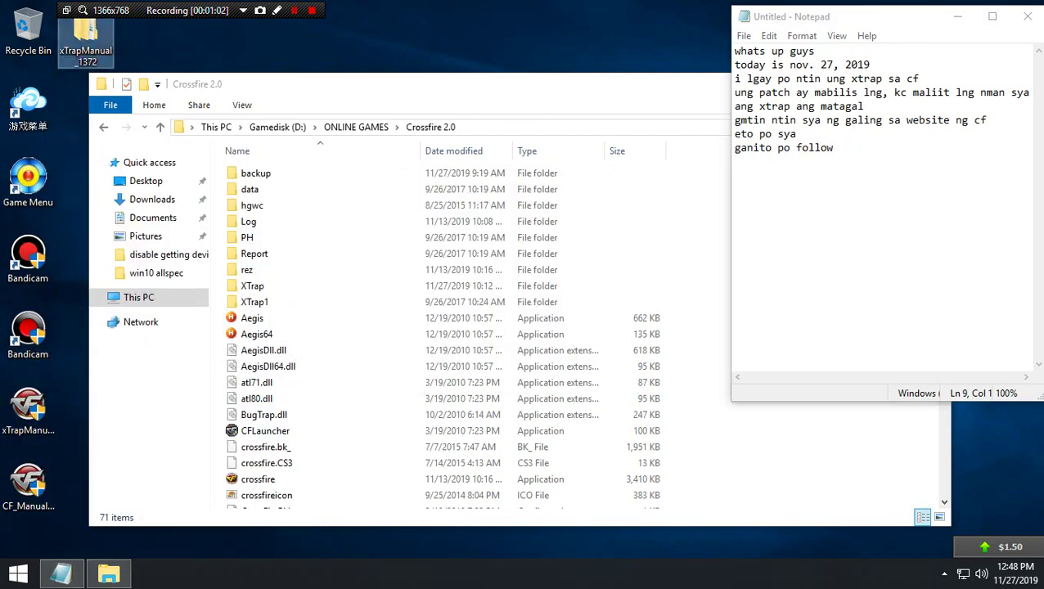
drag(155, 83, 237, 81)
drag(86, 34, 86, 110)
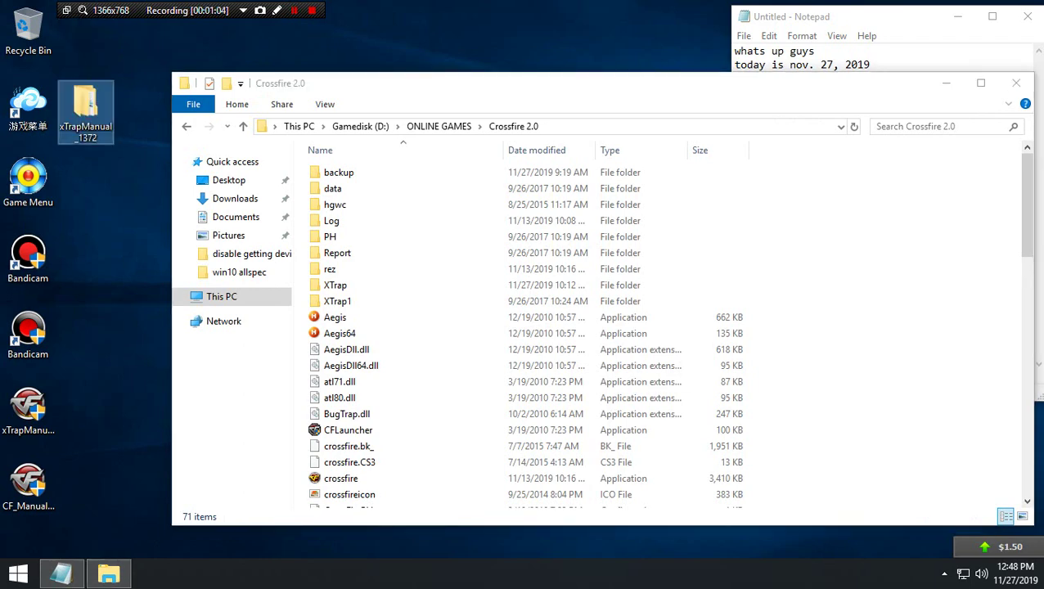
- Open the extracted xTrapManual_1372 folder and copy its XTrap folder
double_click(86, 110)
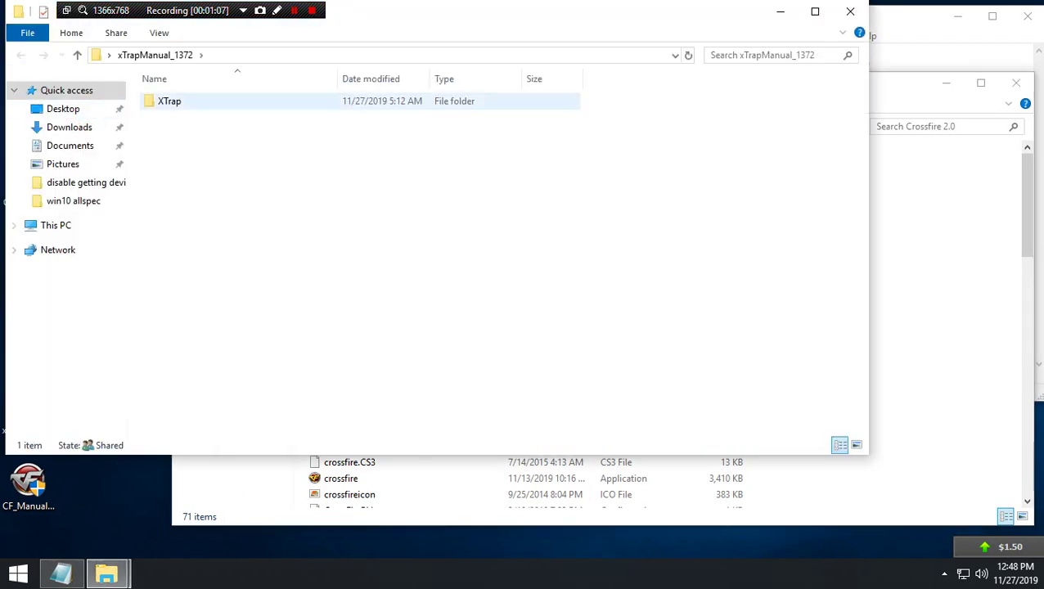
double_click(163, 102)
click(20, 54)
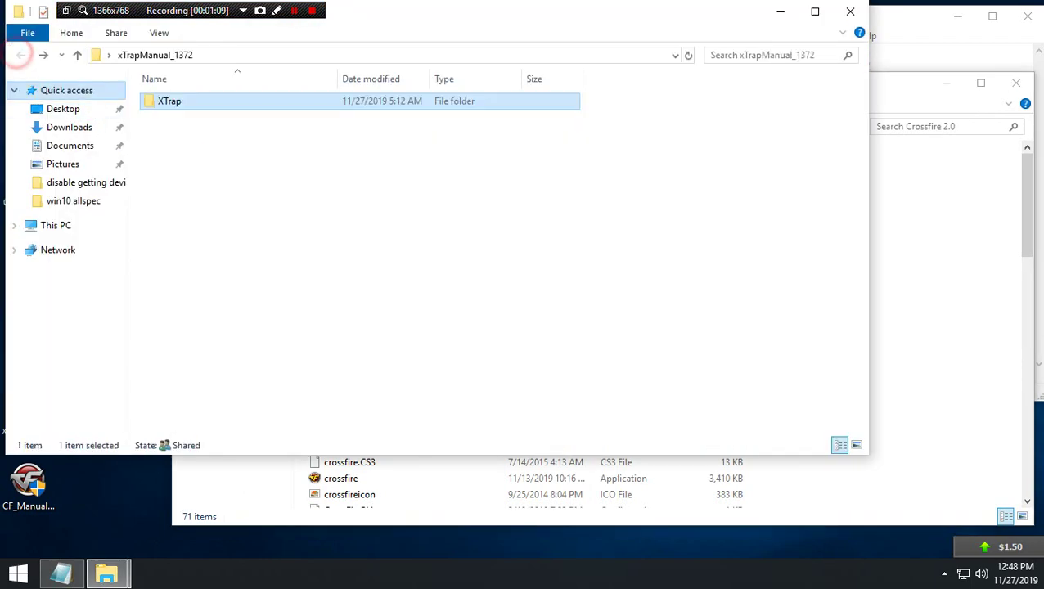
right_click(155, 101)
click(233, 399)
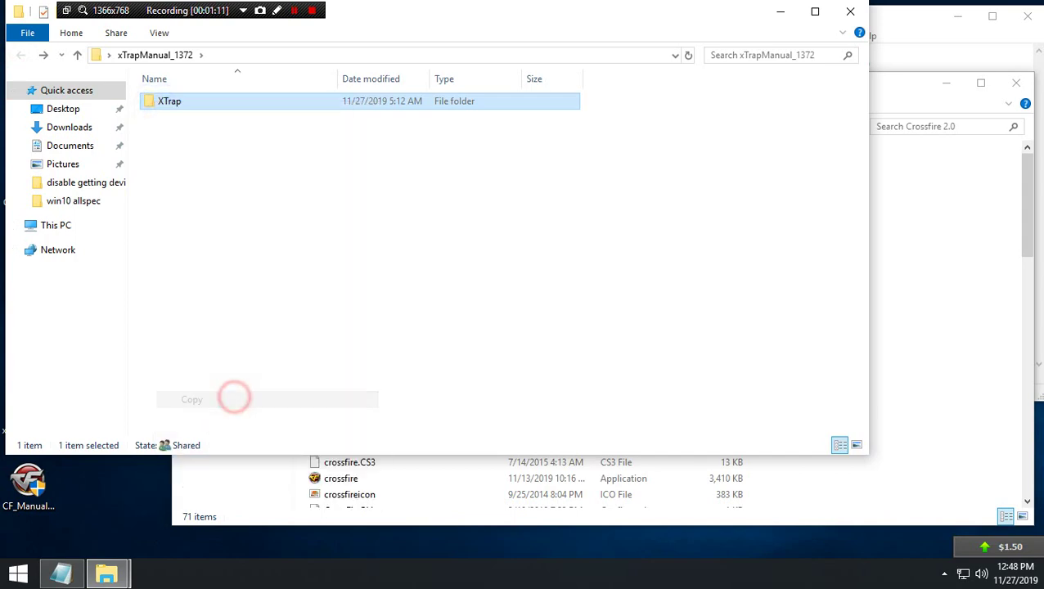
- Paste XTrap into the Crossfire 2.0 folder, replacing the existing same-named files
click(848, 15)
drag(704, 93, 565, 94)
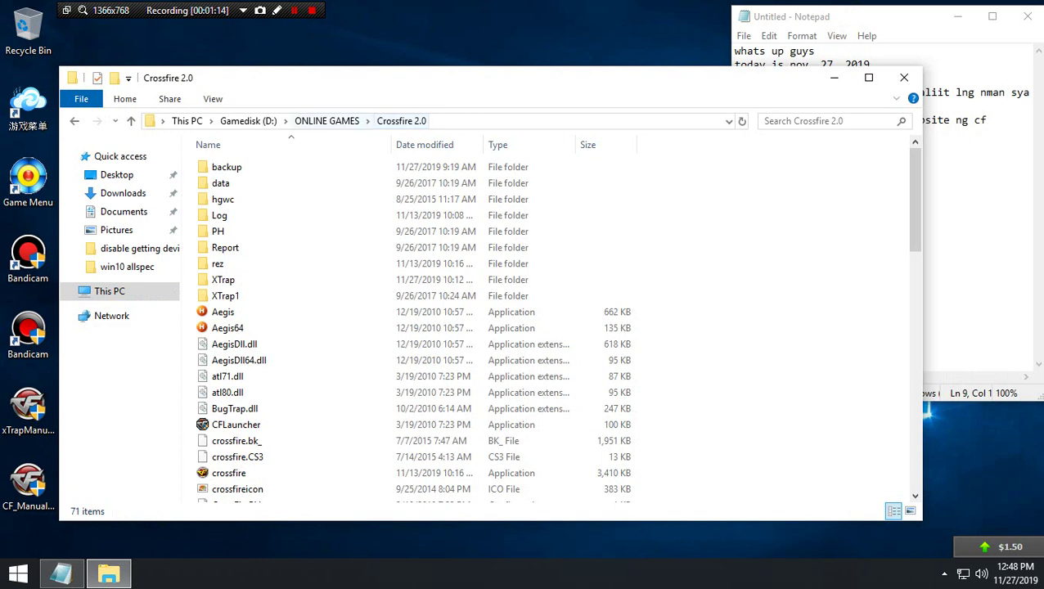
drag(390, 115, 390, 114)
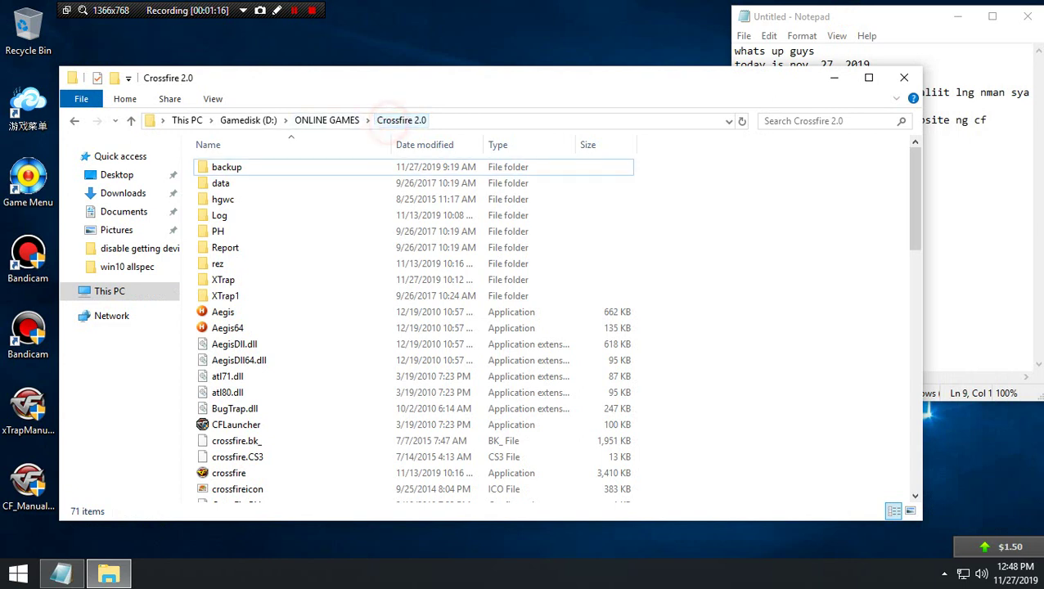
right_click(737, 230)
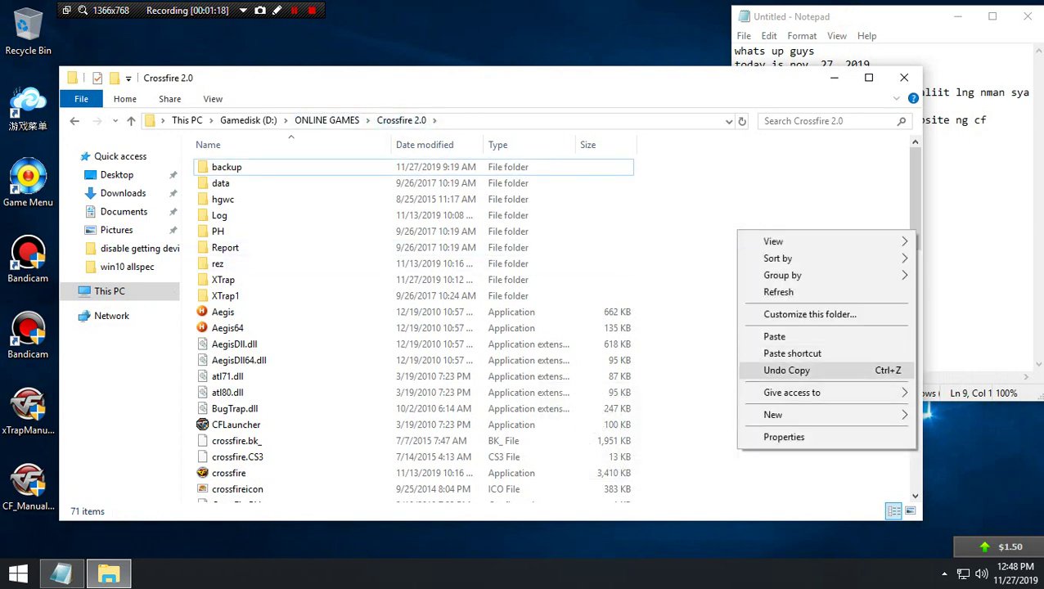
click(765, 336)
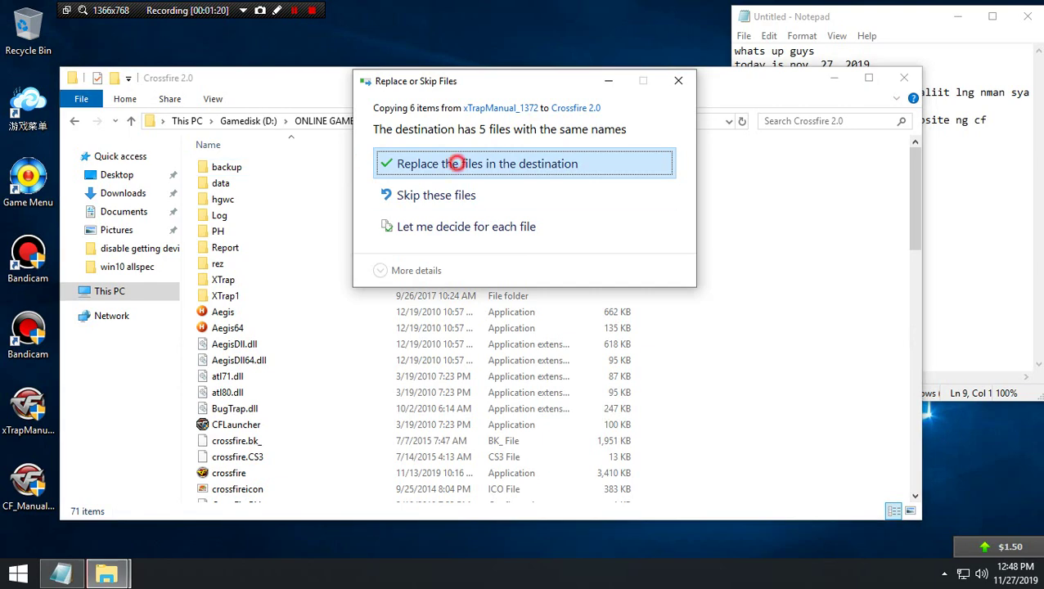
click(456, 164)
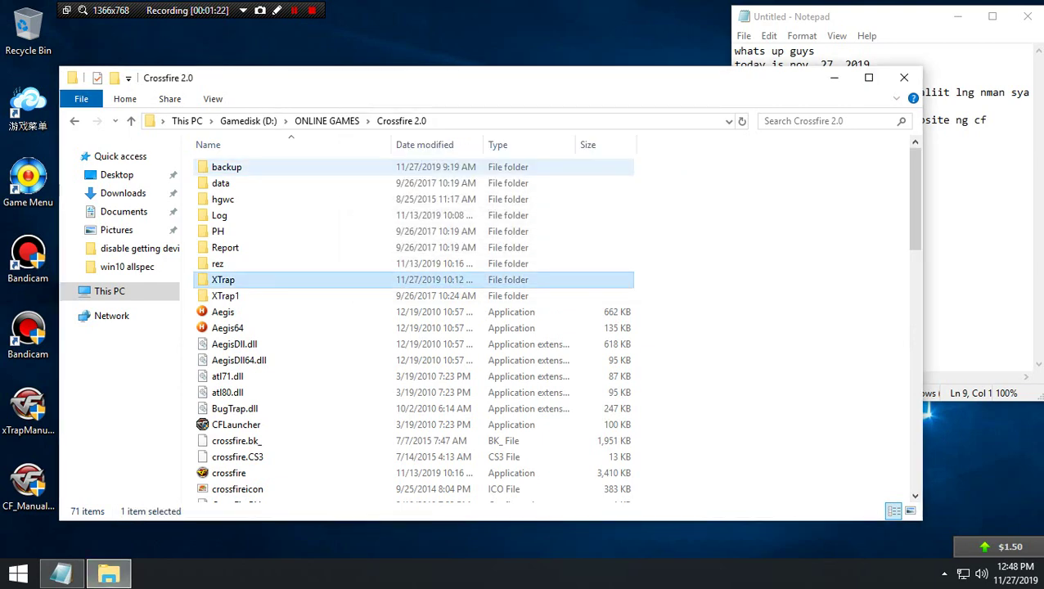
click(969, 189)
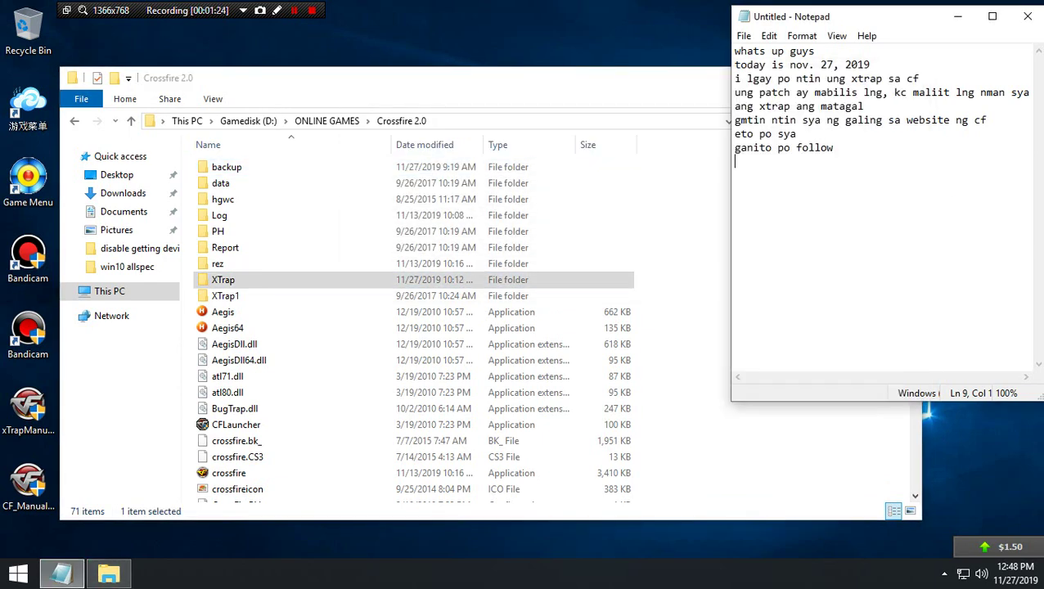
- Add the line 'then run cf' to the notes
click(659, 83)
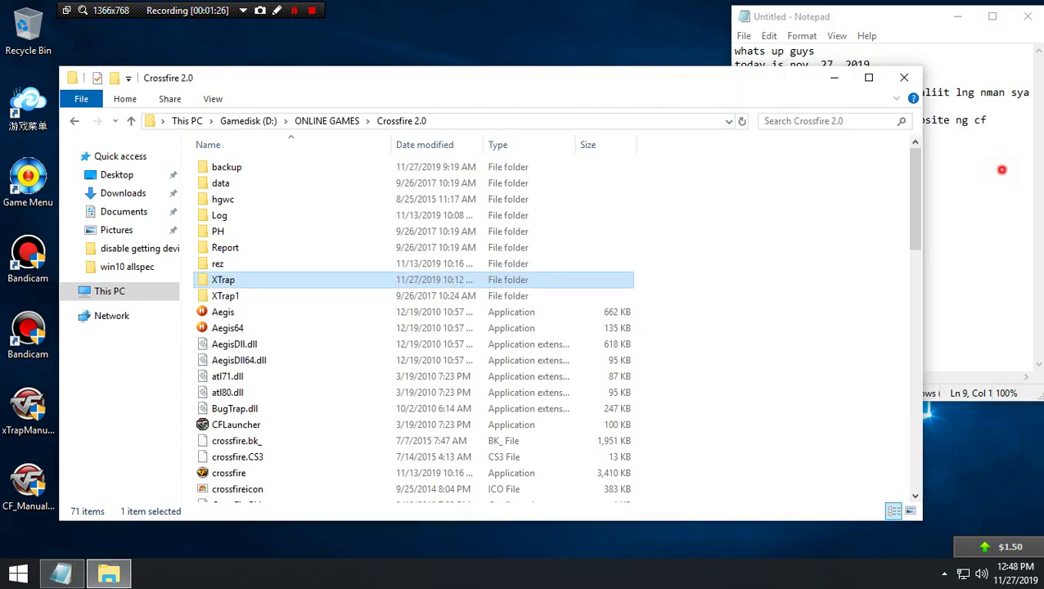
click(996, 168)
text(then run cf)
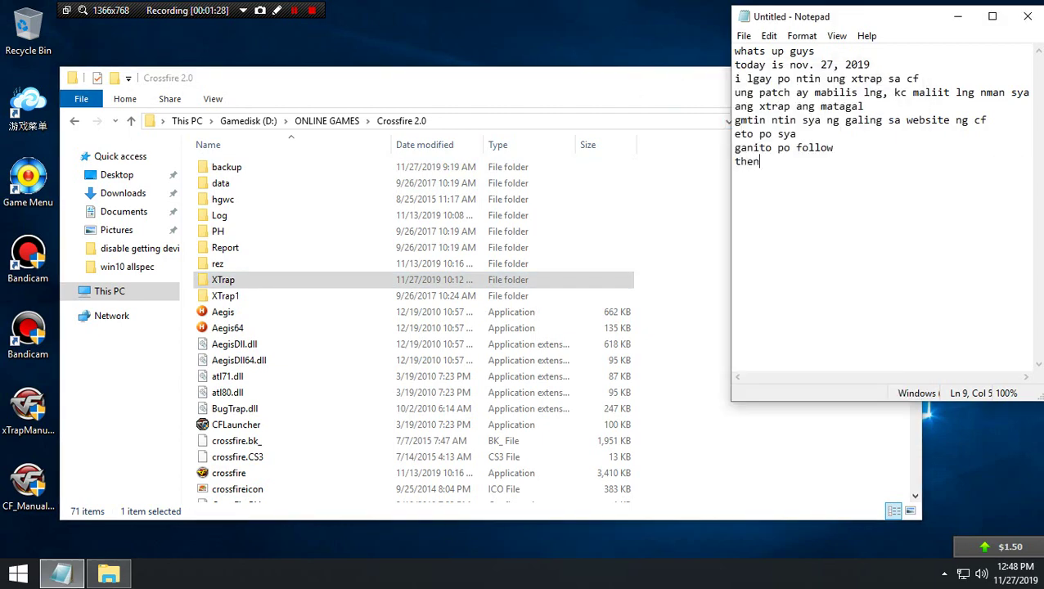
key(Return)
- Run patcher_cf2 from the Crossfire 2.0 folder as administrator
click(604, 82)
drag(914, 196, 915, 436)
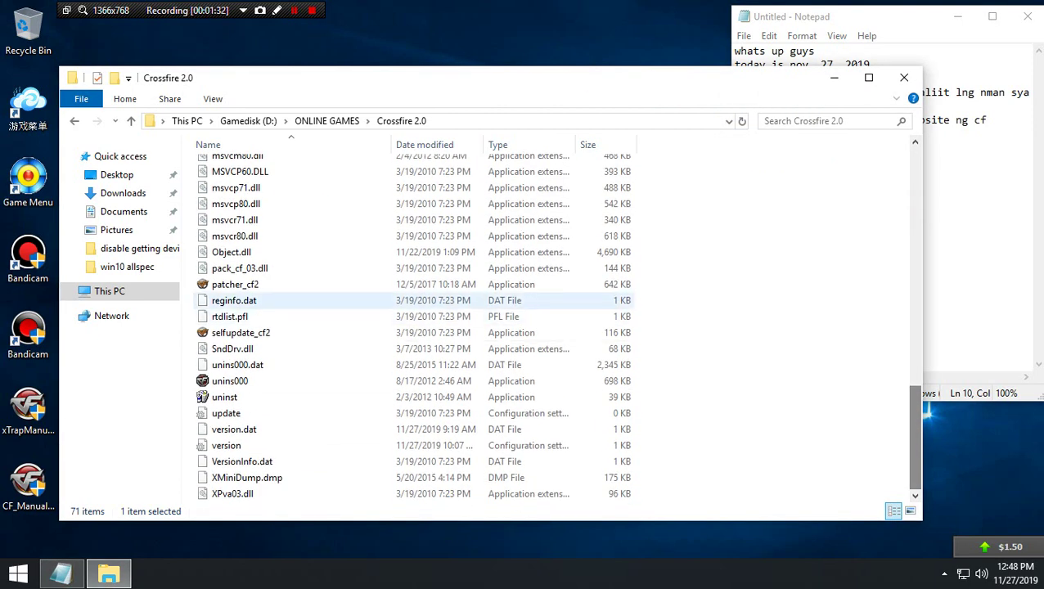
right_click(234, 284)
click(303, 238)
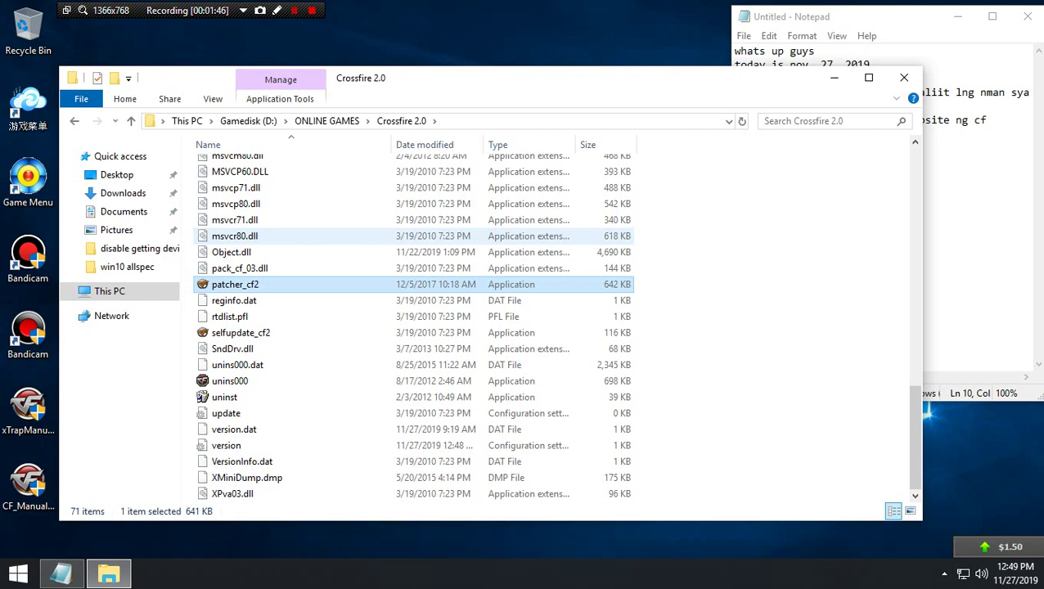
- Minimize all windows with Win+D while Crossfire starts to its login screen
key(super+d)
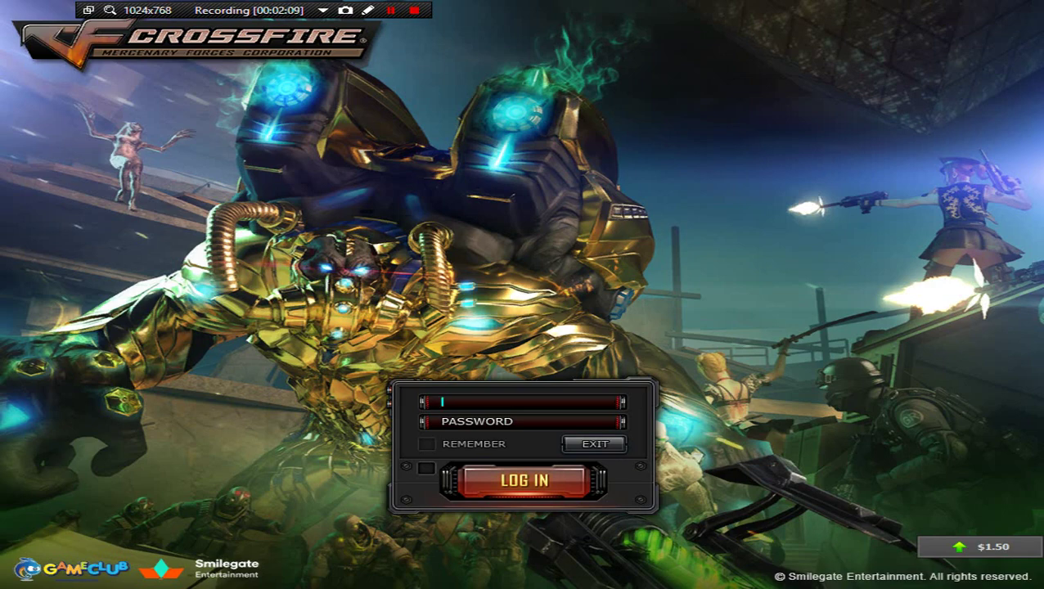
- Log into Crossfire with the account username and password, then confirm Exit Game
text(yui)
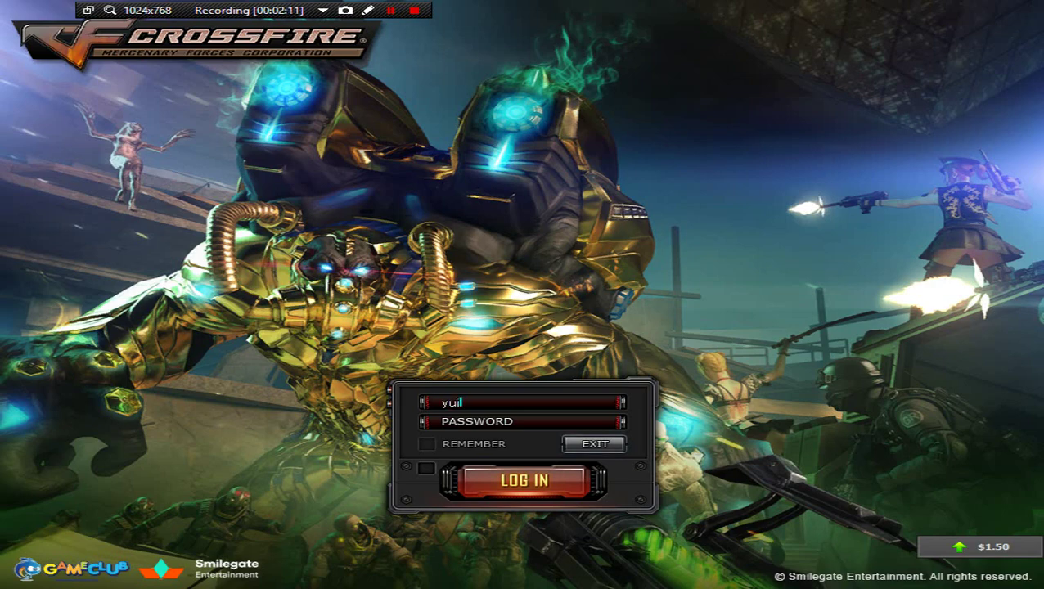
text(jin)
key(Tab)
text(******)
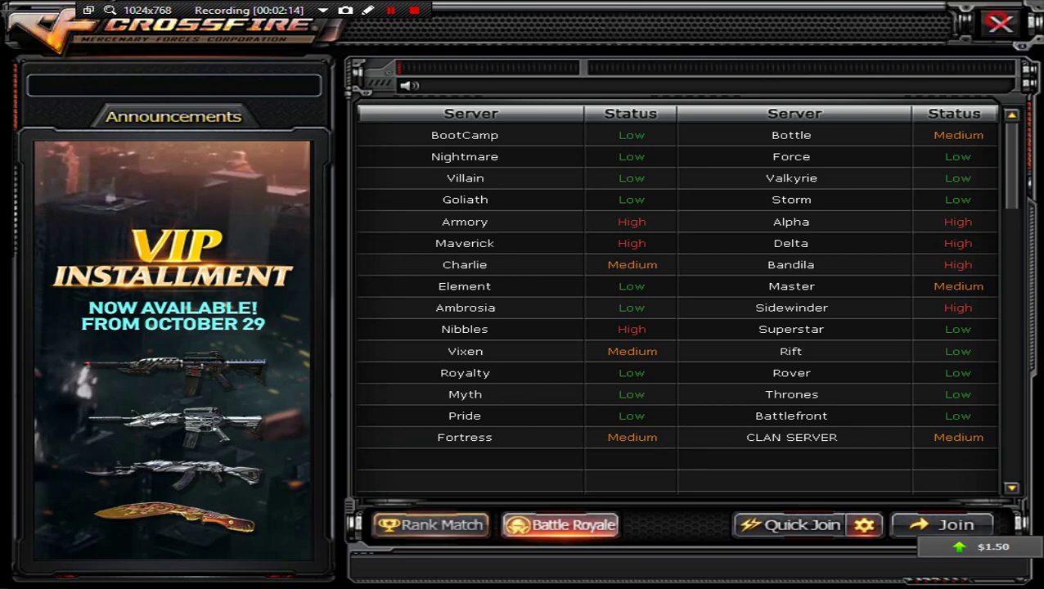
key(Escape)
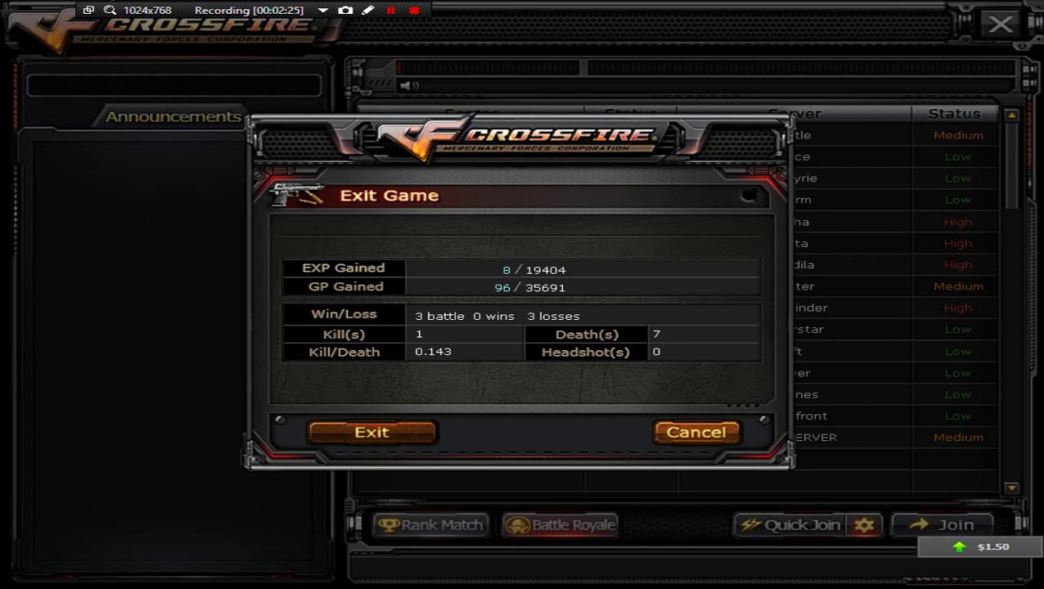
key(Return)
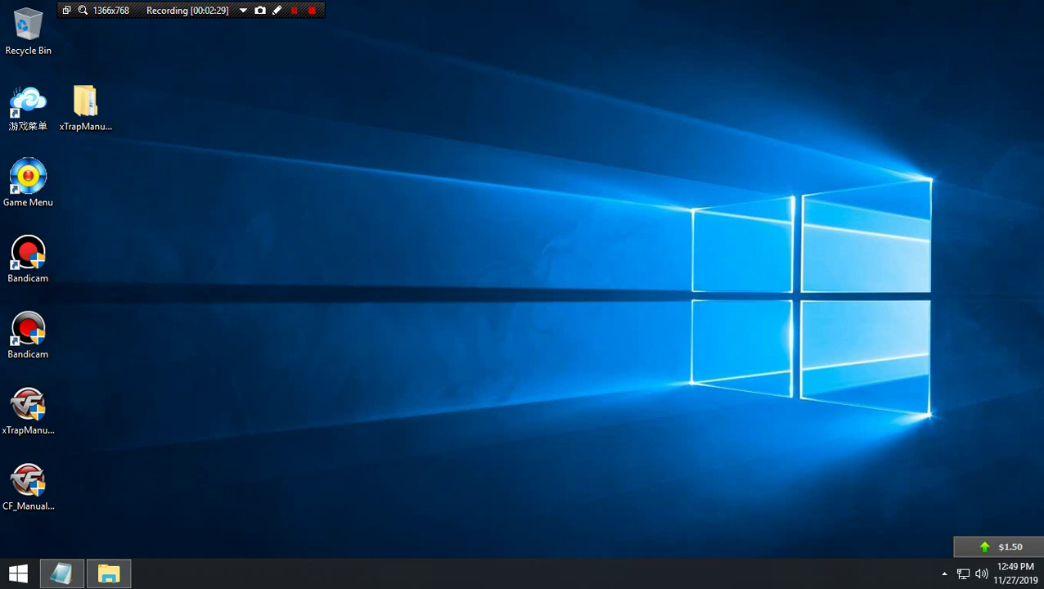
- Add the line 'pde nyo din gmitn ung manual patch eto po sya' to the notes
click(61, 572)
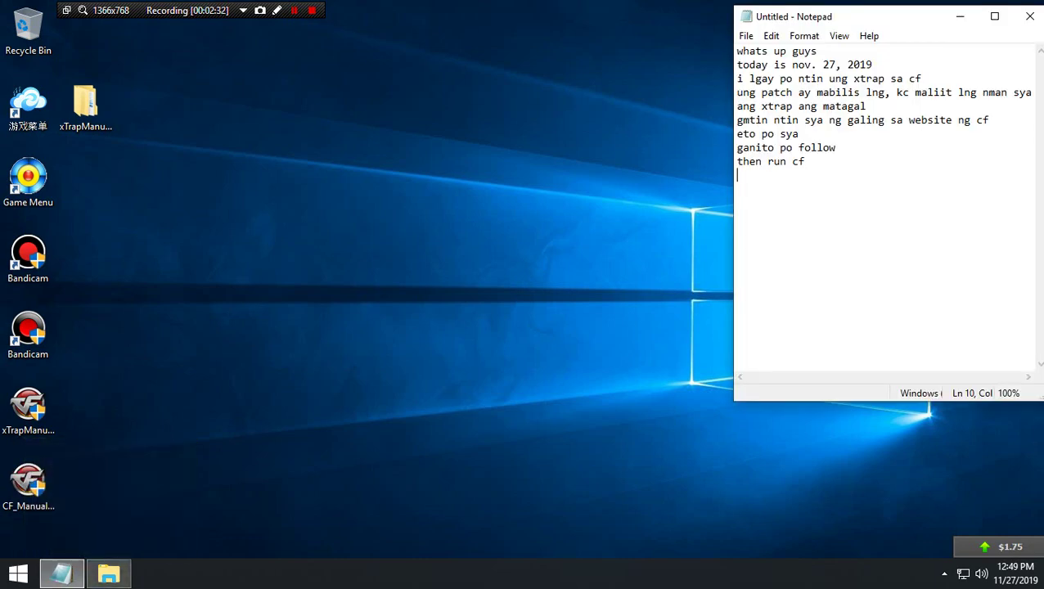
click(749, 179)
text(pde nyo din gmitn ung )
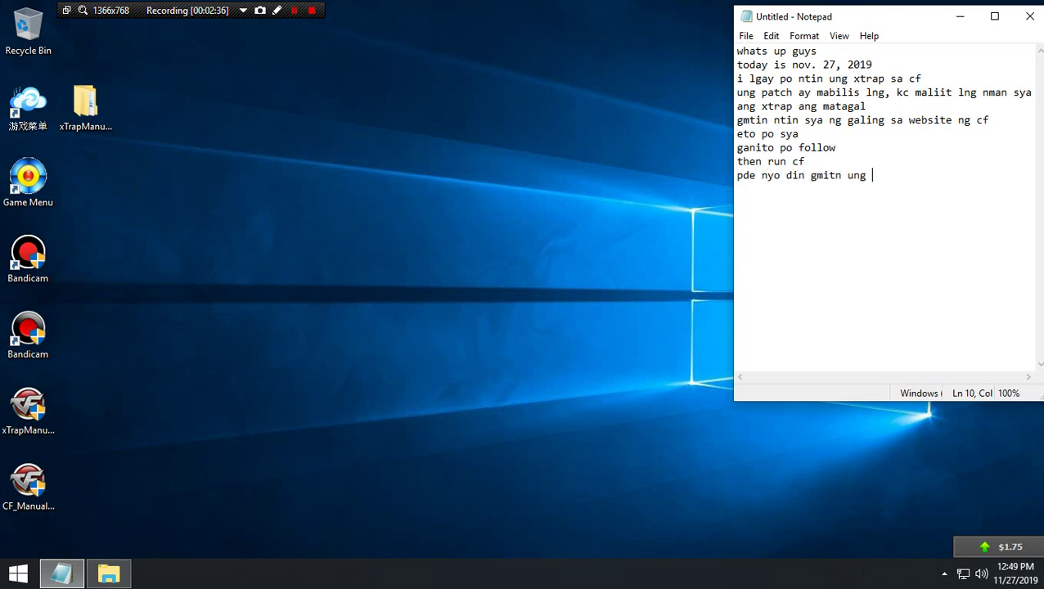
text(manual patch eto po sya)
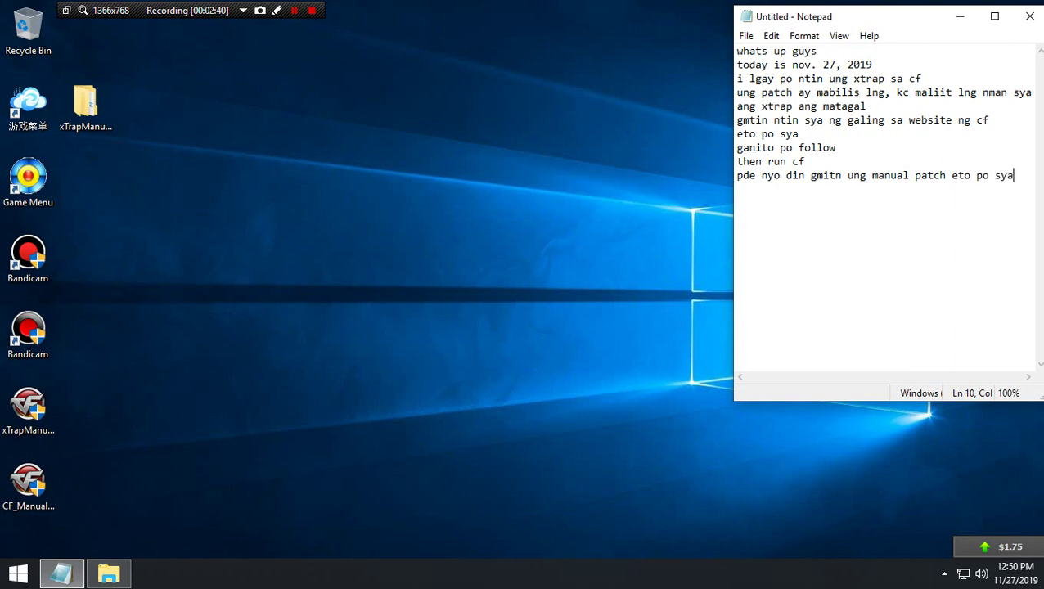
key(Return)
- Extract CF_Manual_1372 into a CF_Manual_1372 desktop folder below the xTrap folder
click(10, 490)
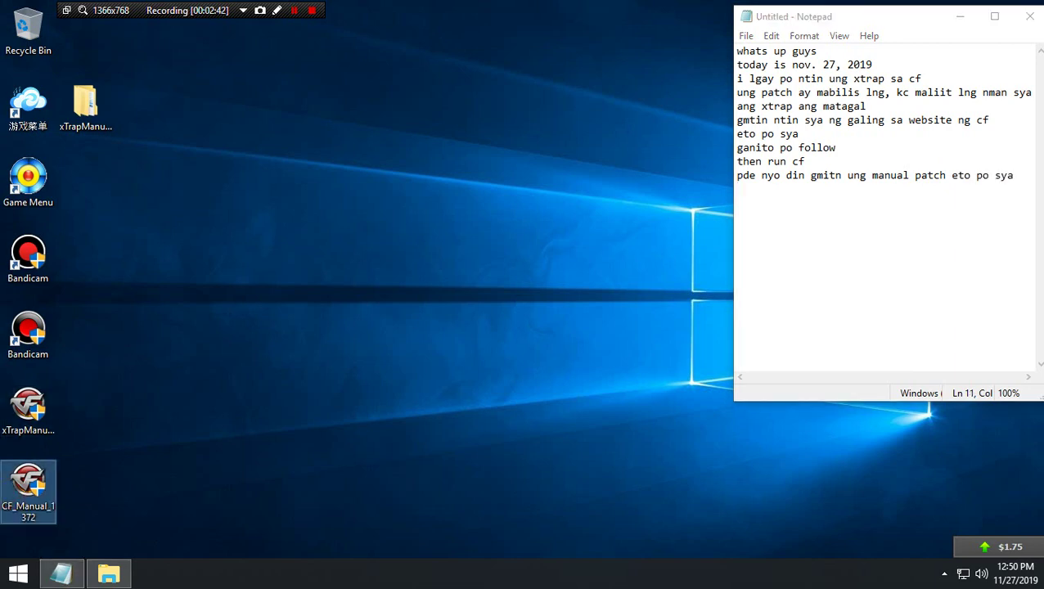
right_click(22, 484)
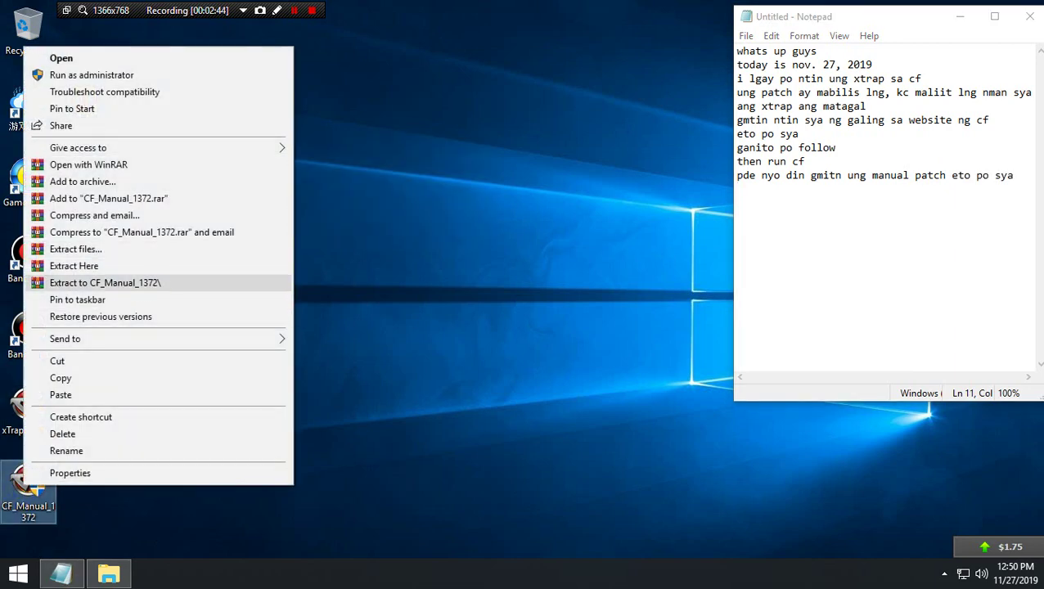
click(105, 282)
drag(85, 32, 85, 181)
click(772, 193)
- Type note lines about extracting, copy-pasting into the cf folder, and overwriting/replacing files
text(g)
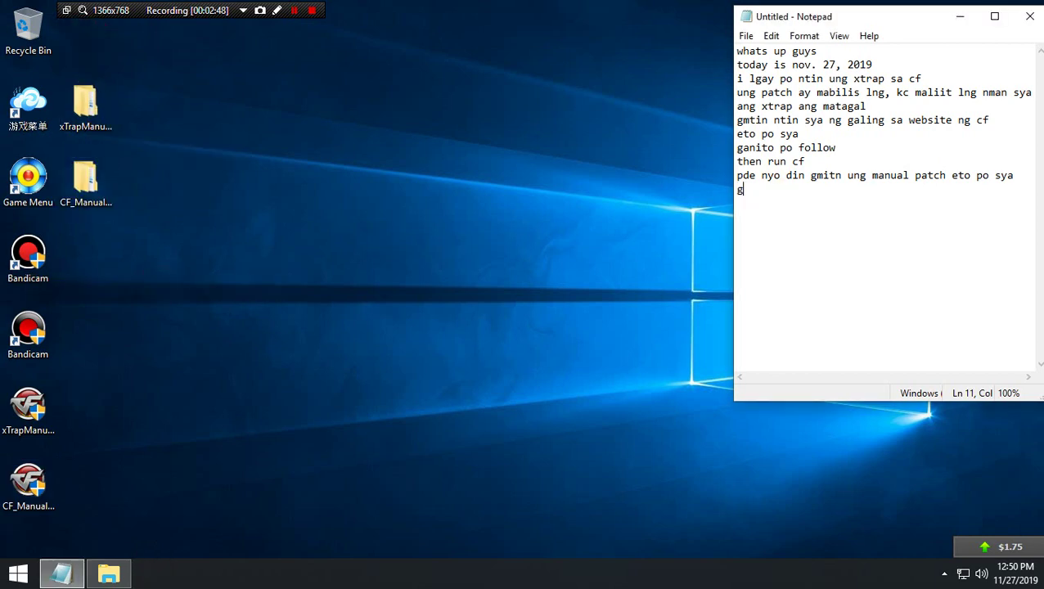
text(nun din po, extrac t)
key(BackSpace)
key(BackSpace)
text(t)
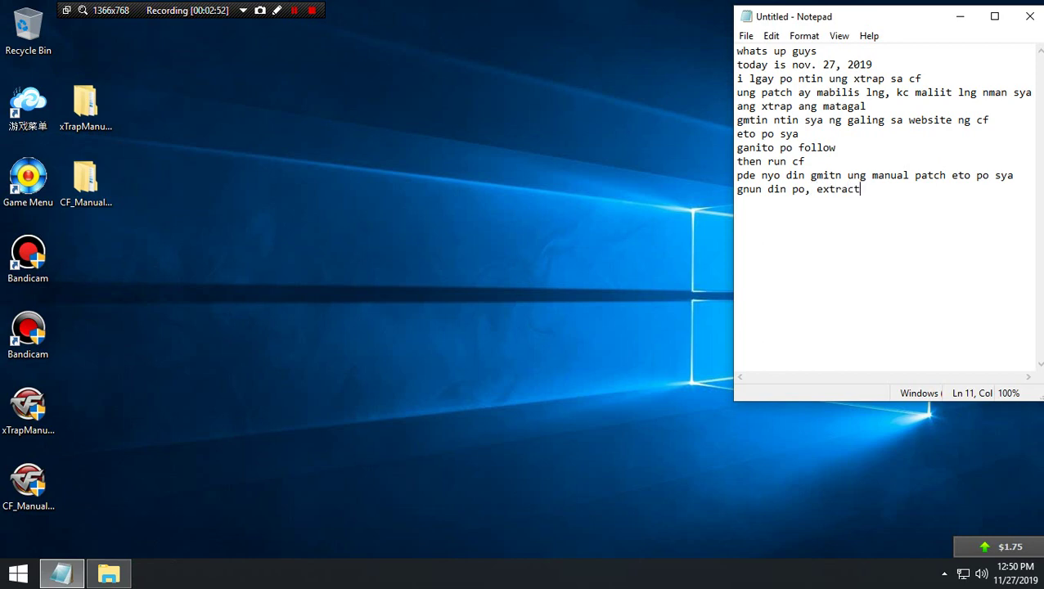
text( tpos copy paste nyo)
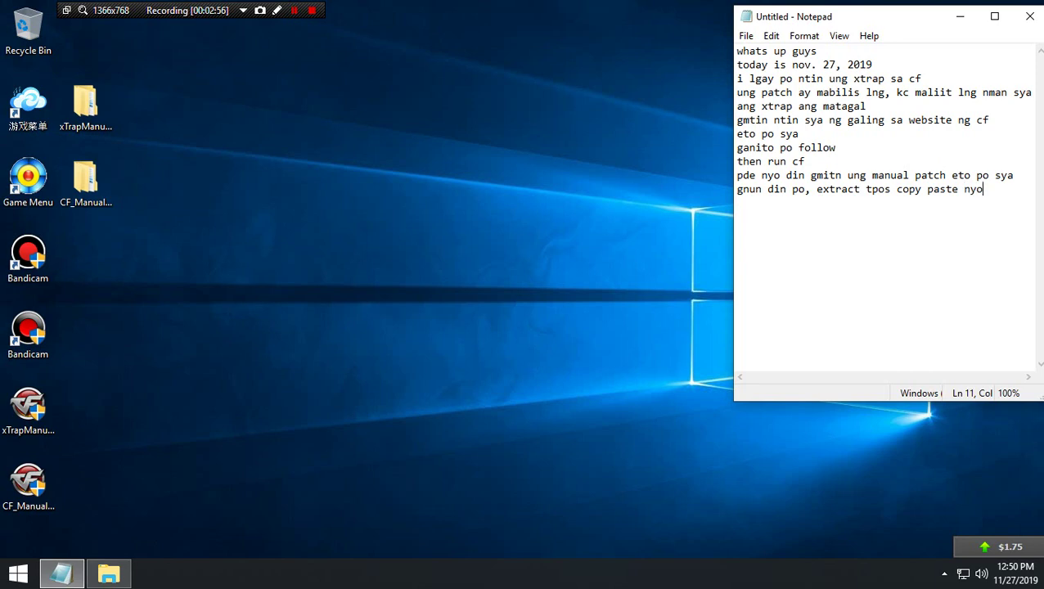
key(Return)
text(sa coob ng cf )
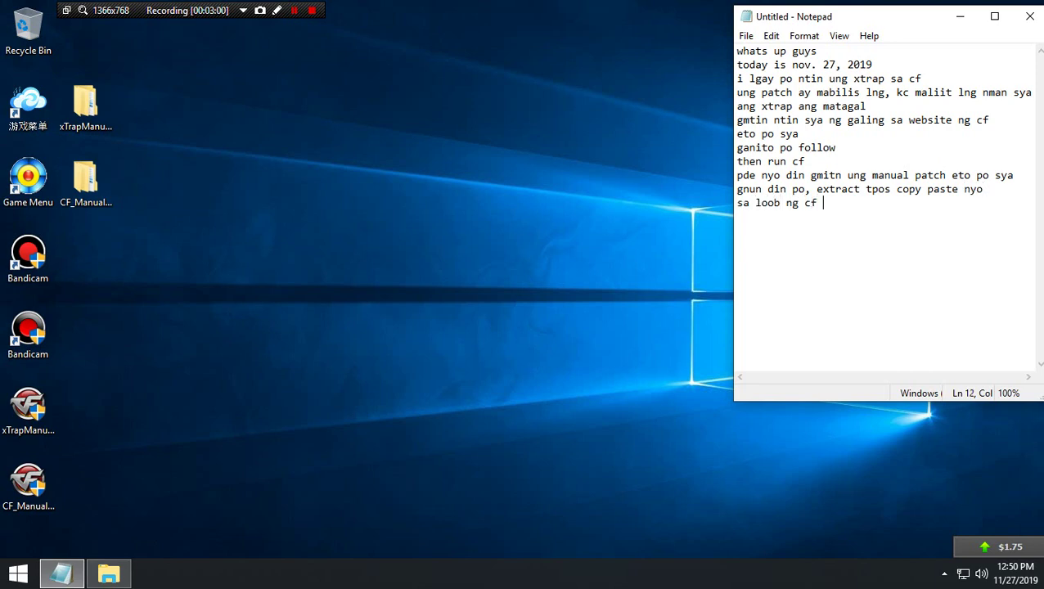
text(folder)
text(over)
key(BackSpace)
text(rwrite)
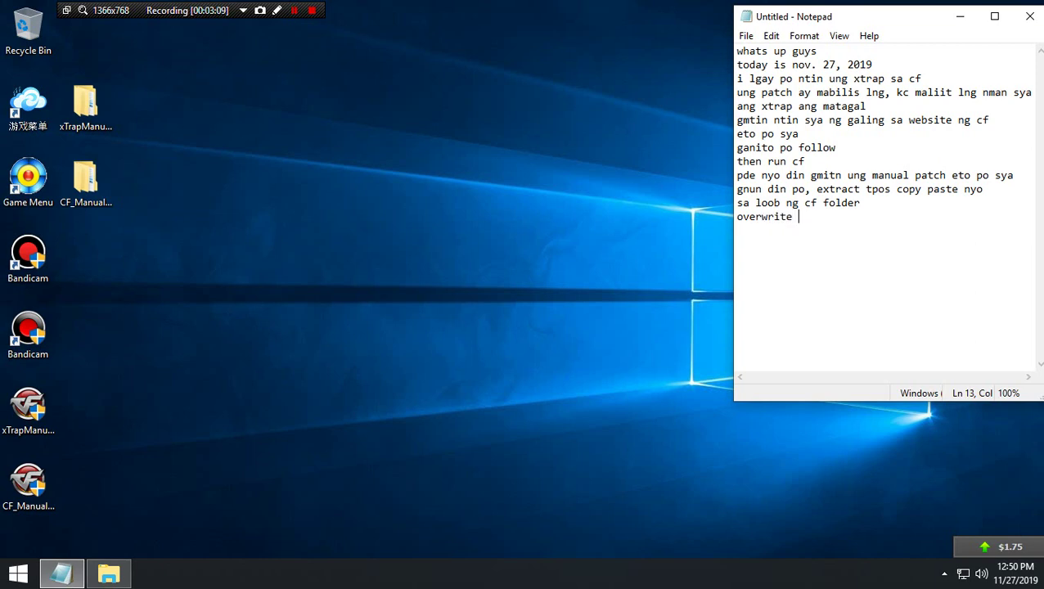
text( nyo lng po )
text(replac)
text(e )
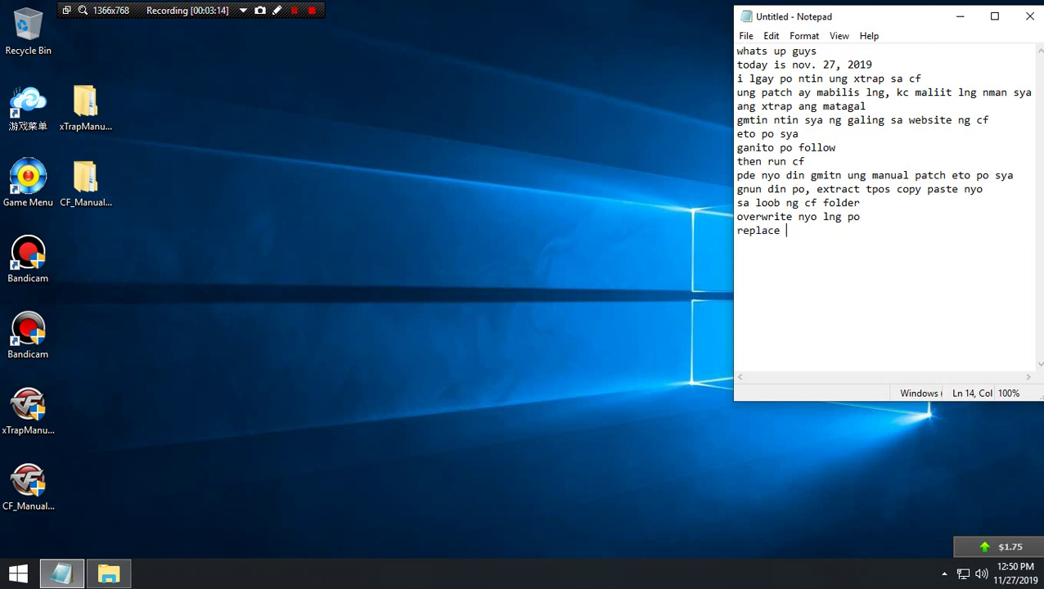
text(gnun po)
key(Return)
- Open the backup folder inside Crossfire 2.0
click(109, 573)
click(505, 92)
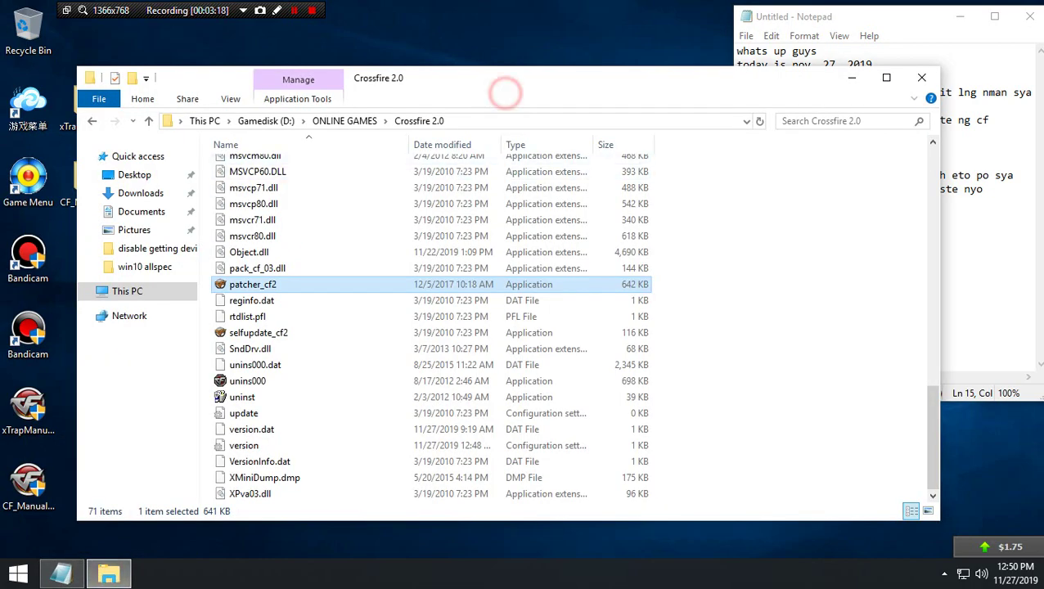
drag(505, 92, 563, 153)
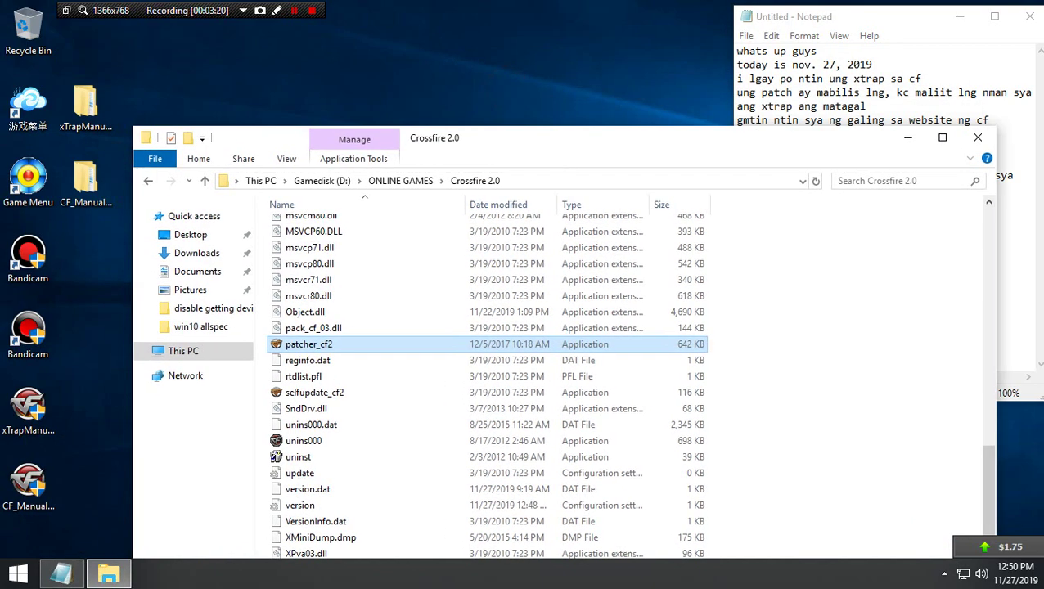
drag(989, 491, 989, 245)
click(328, 231)
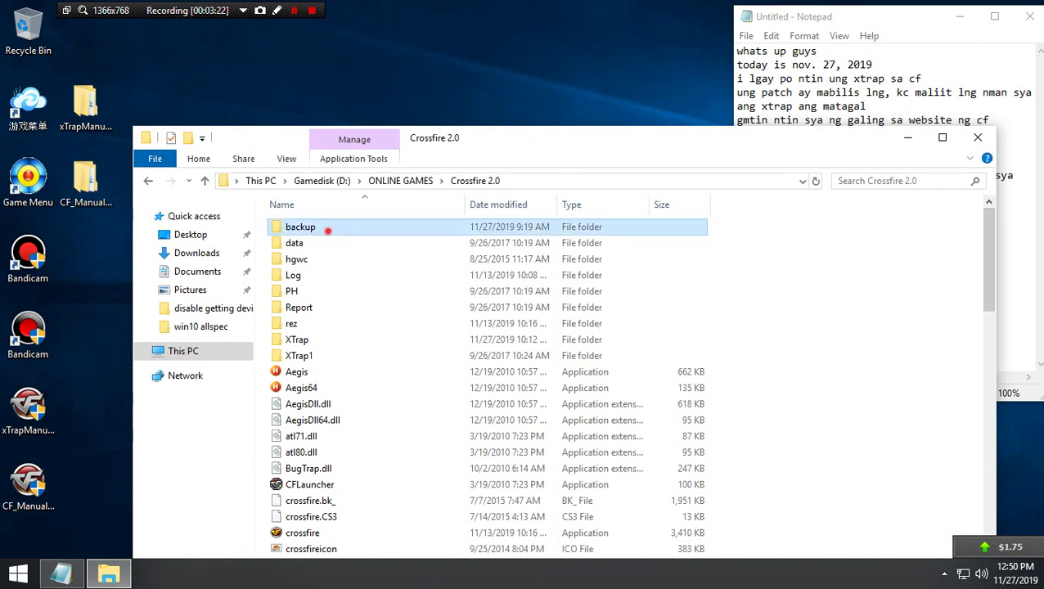
double_click(327, 232)
- Open CF_Manual_1372\backup and copy its 1372 folder
click(85, 201)
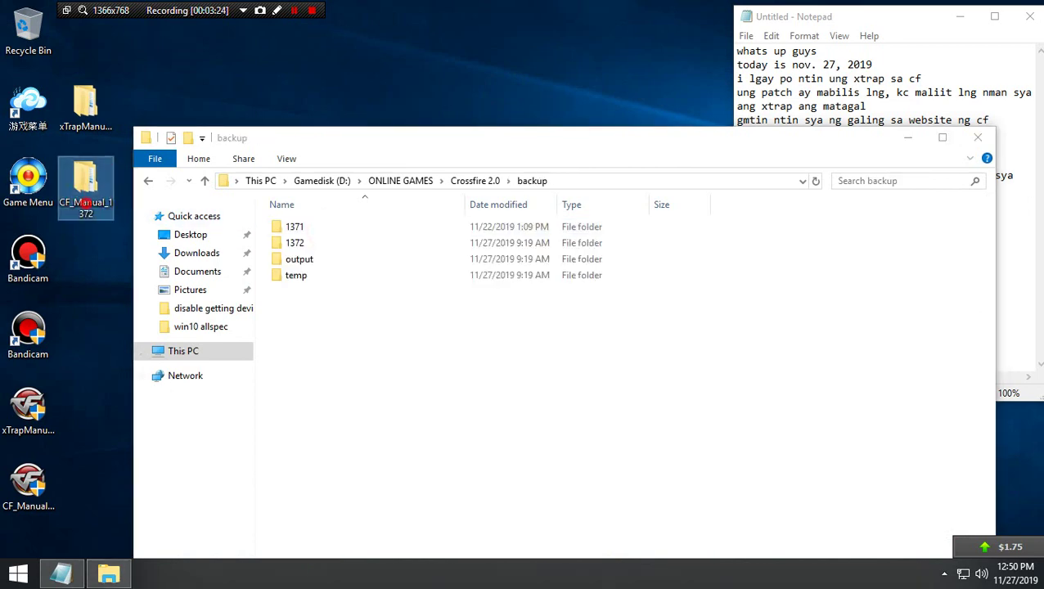
double_click(85, 201)
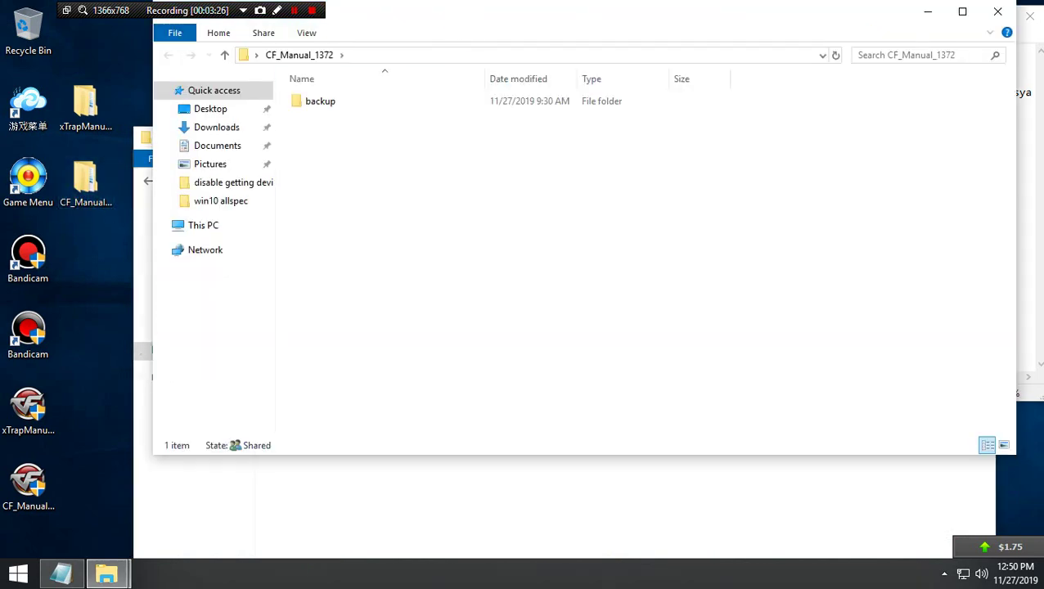
double_click(324, 102)
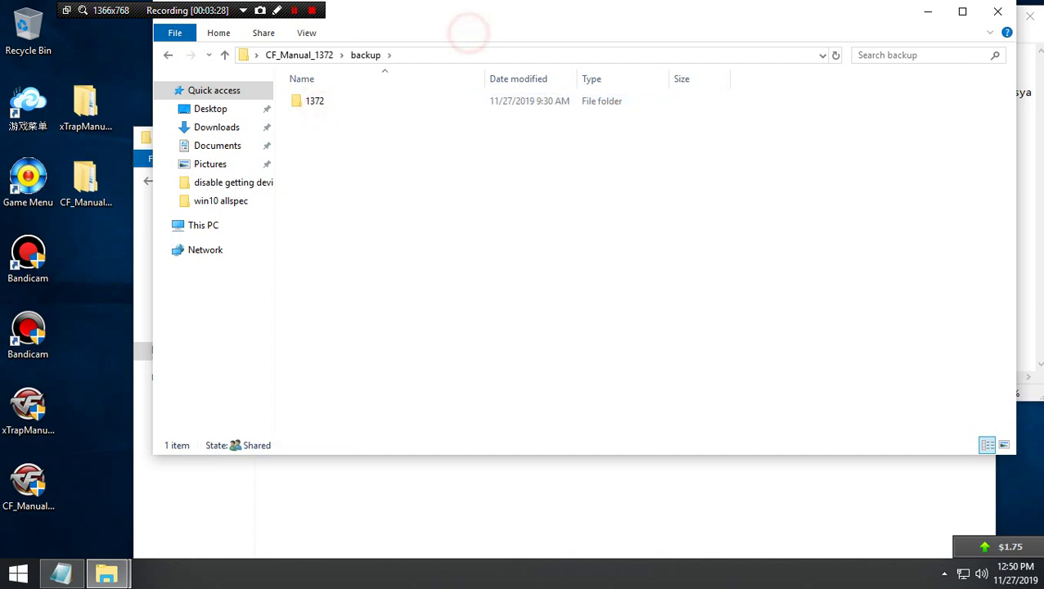
drag(548, 16, 769, 307)
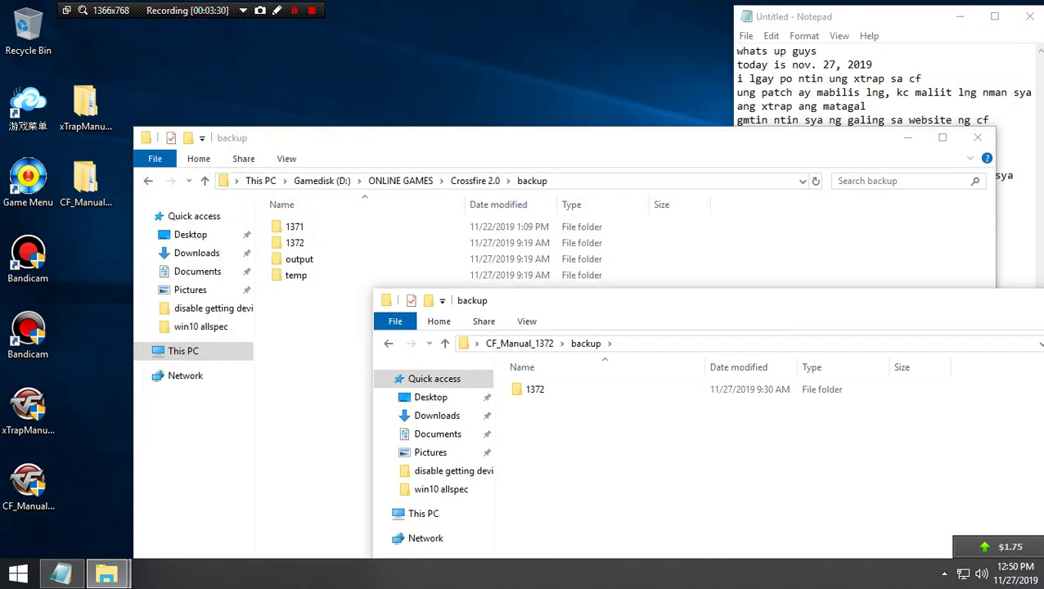
right_click(536, 390)
click(573, 451)
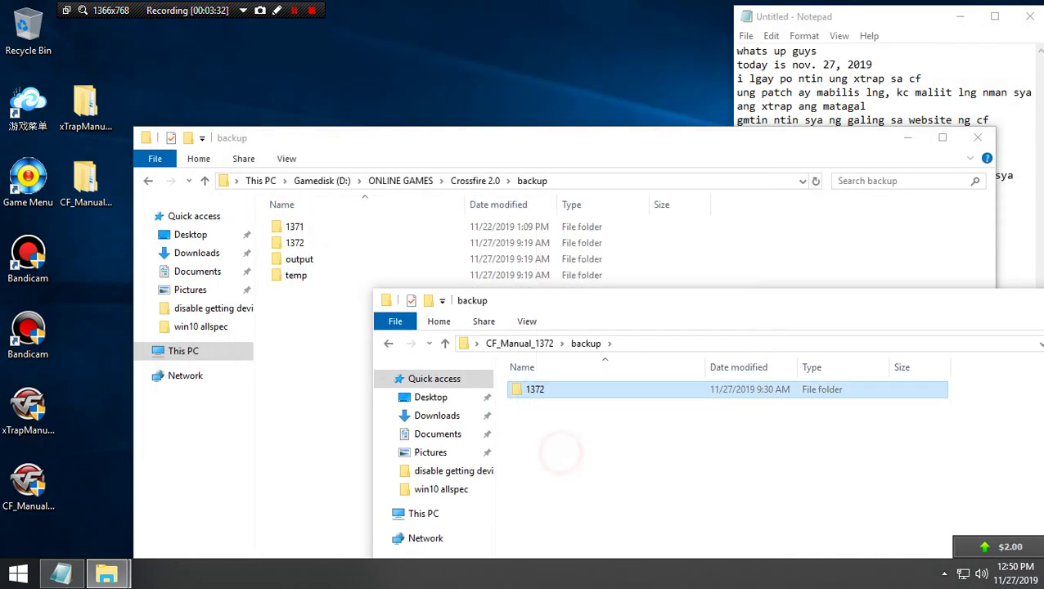
- Paste the 1372 folder into Crossfire 2.0\backup, replacing the existing files
click(310, 366)
right_click(312, 367)
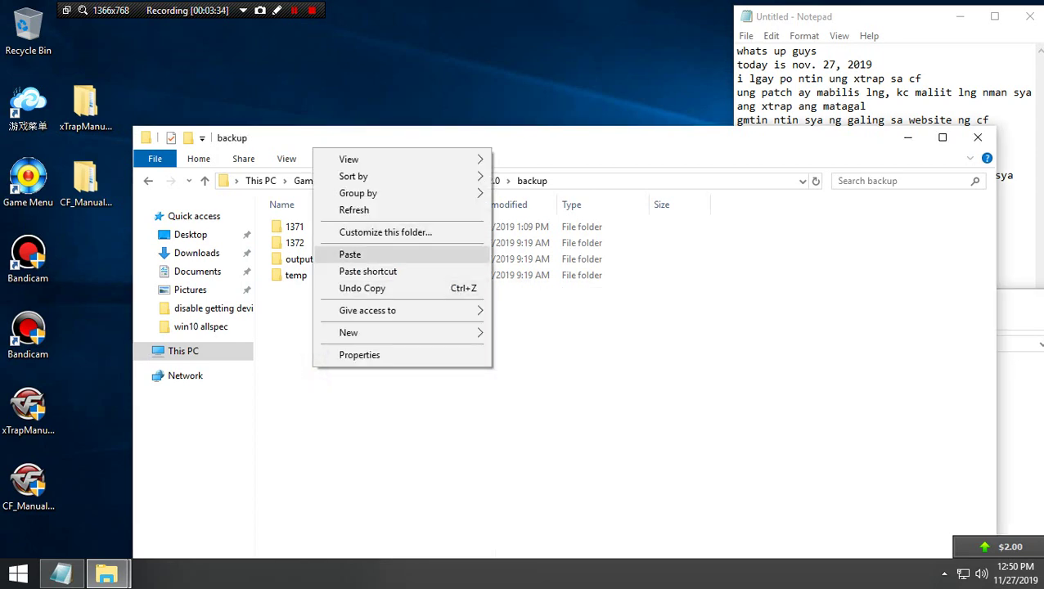
click(350, 253)
click(444, 164)
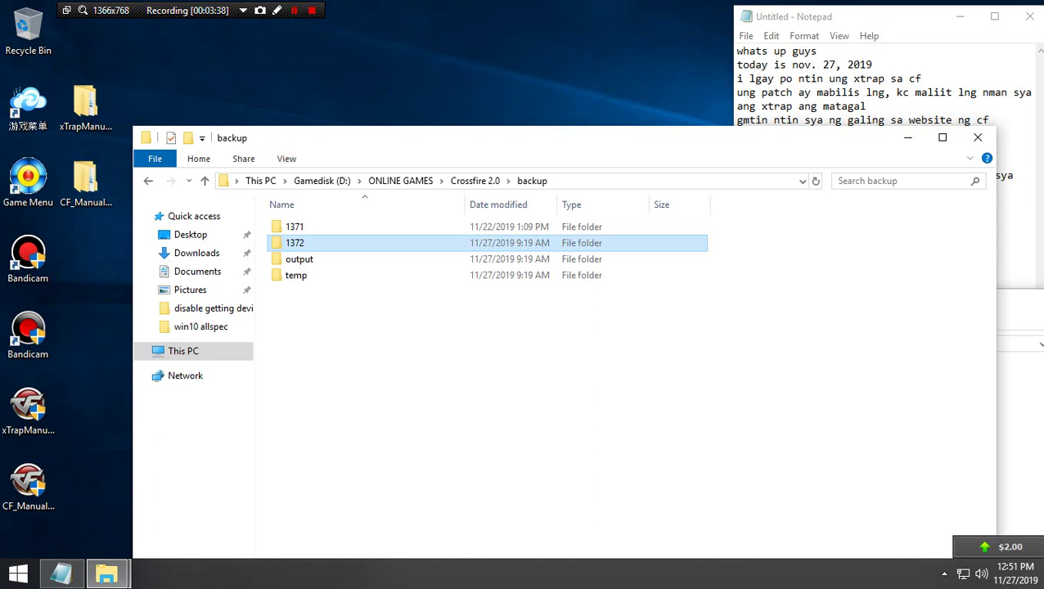
- Add note lines about the XTrap demo and the link in the description box
key(alt+Tab)
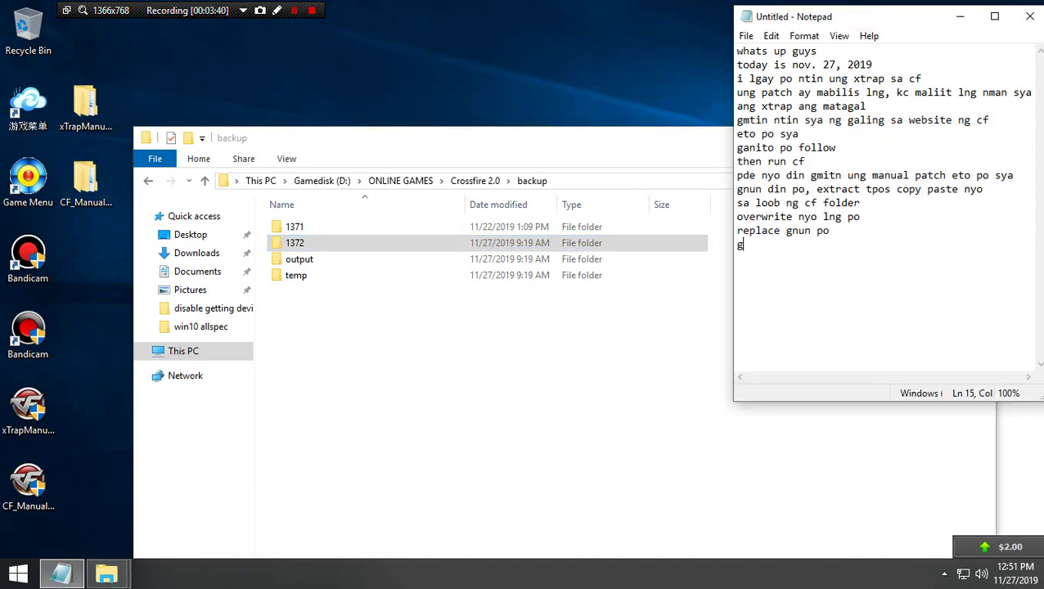
text(gnun po)
key(Return)
text(sa xtrap , knin)
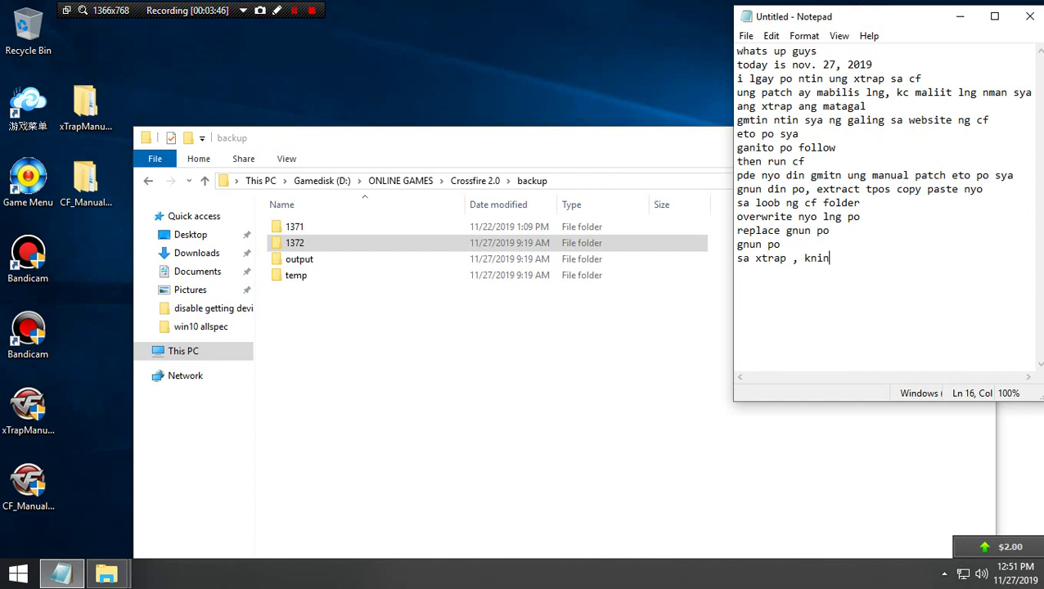
text(a napakita ko na po)
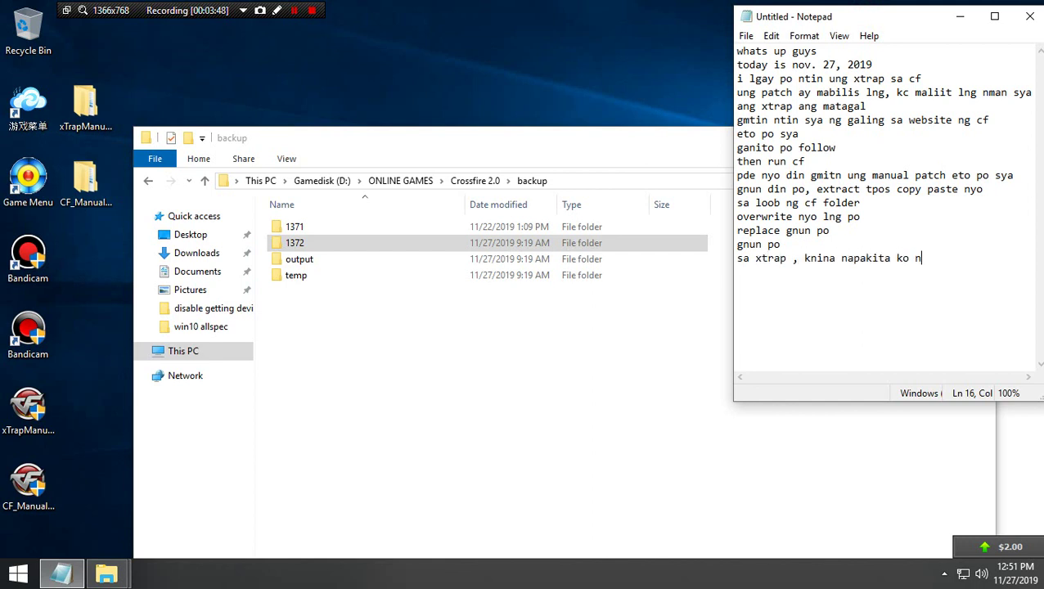
key(Return)
text(gnun lng po )
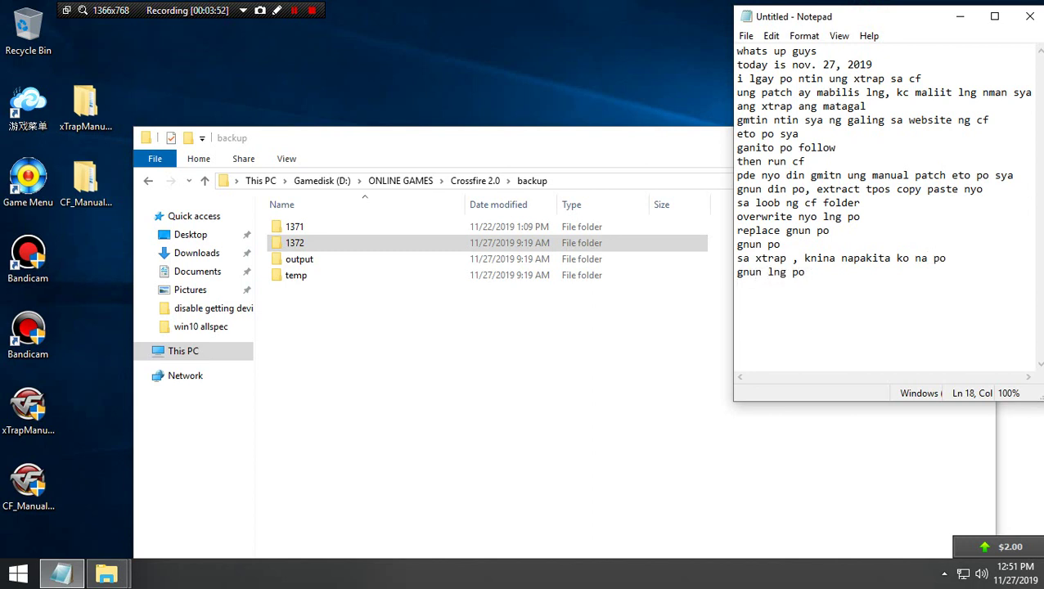
text(ung link llgay ko po sa descri)
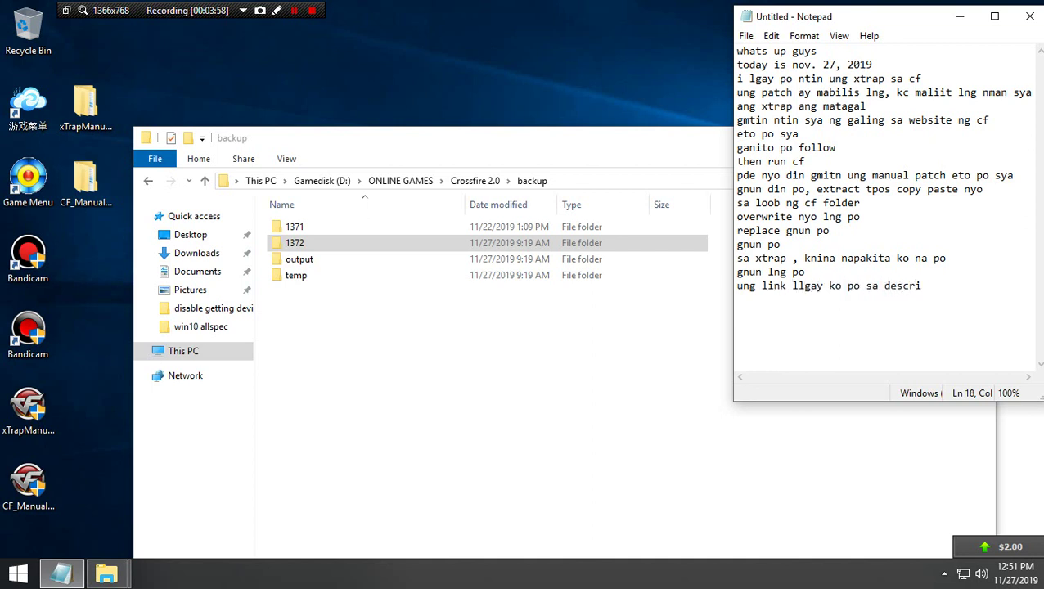
text(ption box)
key(Return)
- Add the line 'sana po nakatulong etong video at sana nagustuhan nyo din po'
text(sana po nakatul)
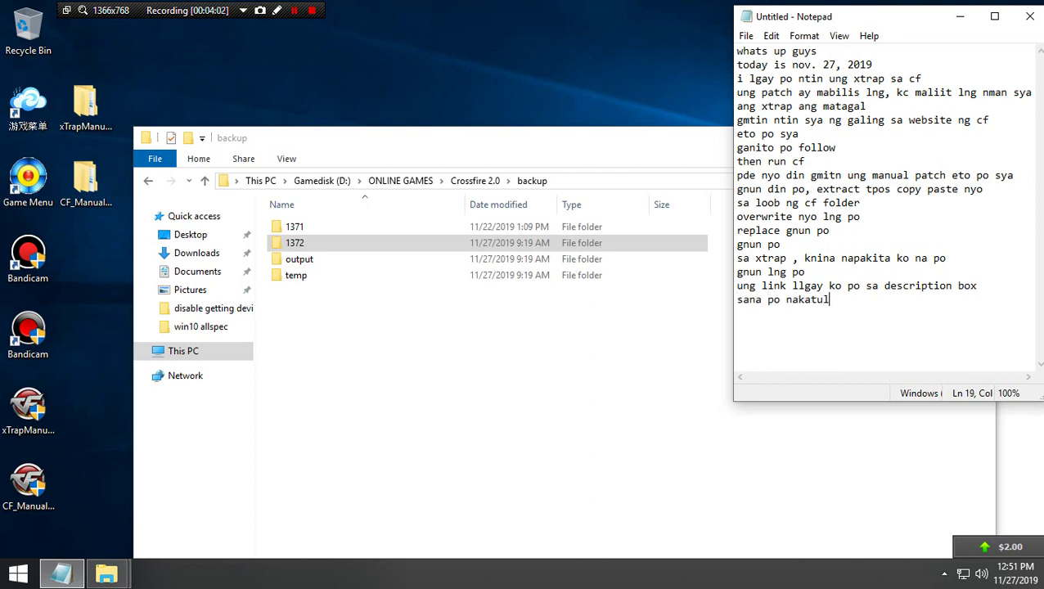
text(ong etong)
key(BackSpace)
text(pong vid)
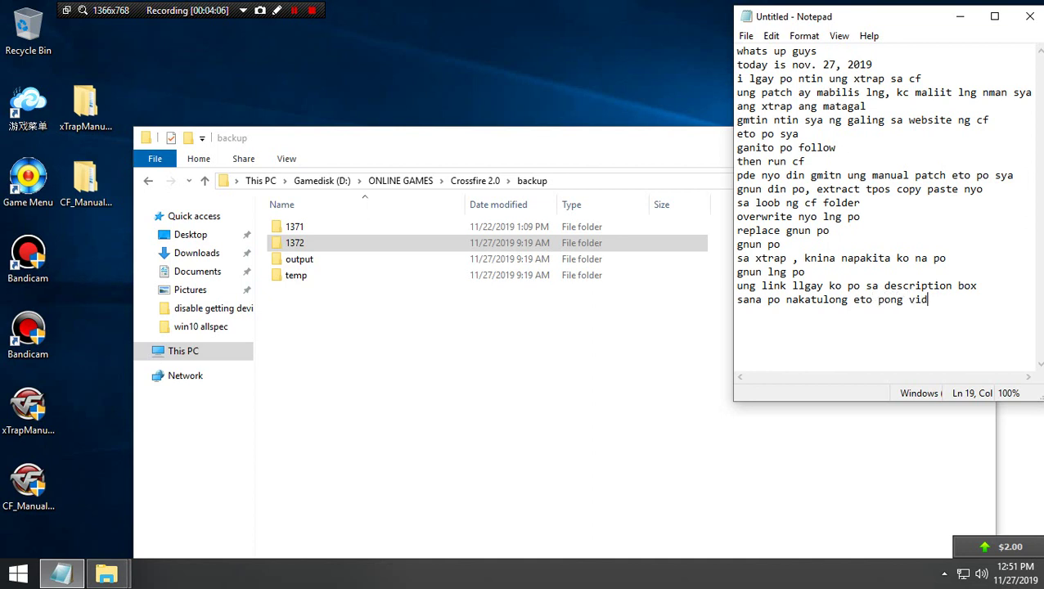
text(eo at sana nagus)
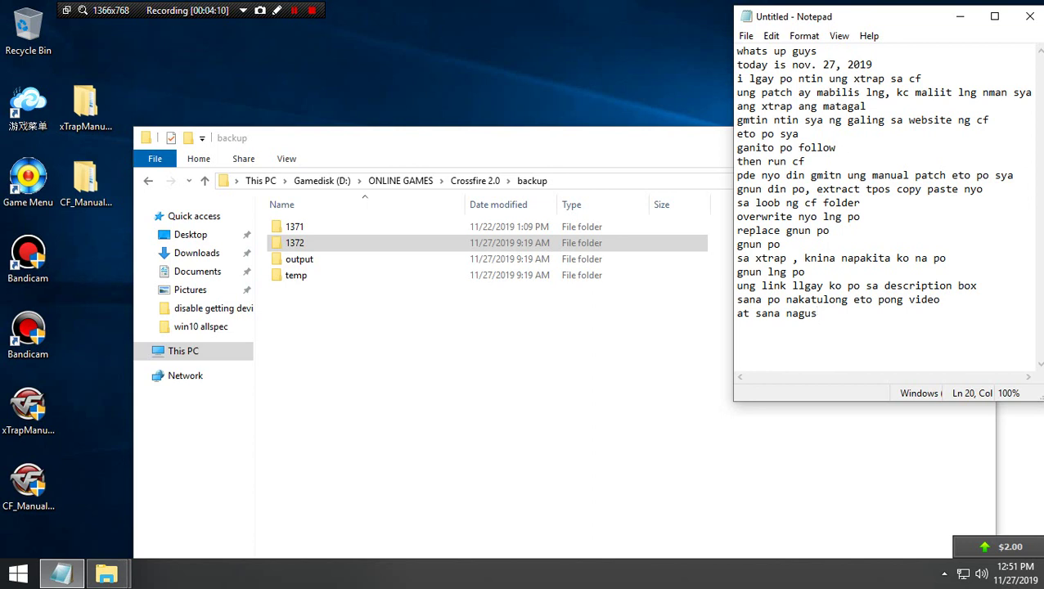
text(tuhan nyo din op)
key(Return)
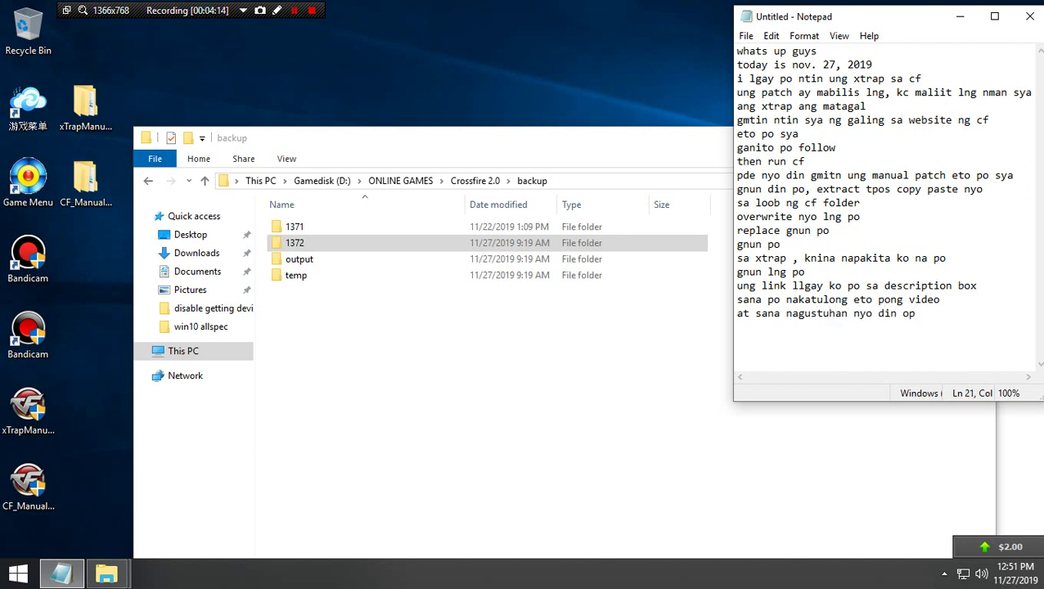
key(BackSpace)
text(po)
key(Return)
- Add sign-off lines: like/comment/subscribe & share, thanks for watching, ty bye, see you on next video
text(pls like, comment)
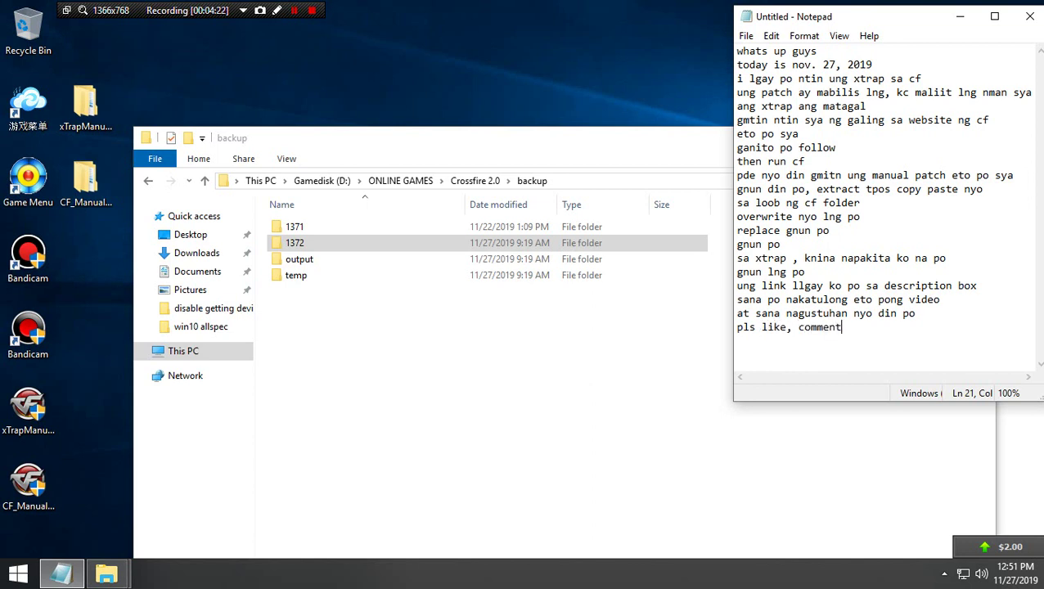
text(, subscribe & share)
key(Return)
text(t)
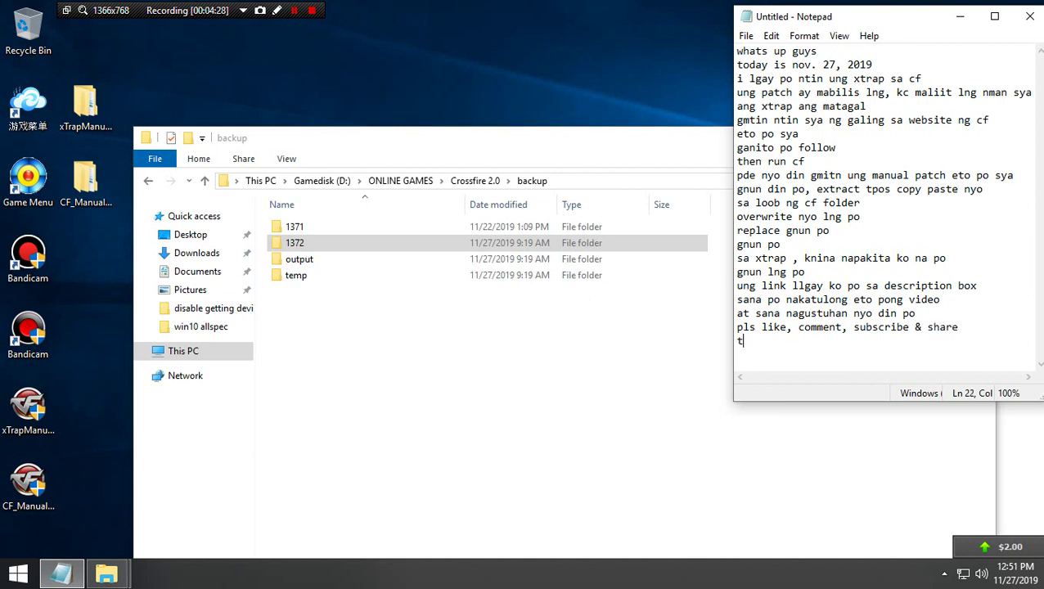
text(hanks for watching)
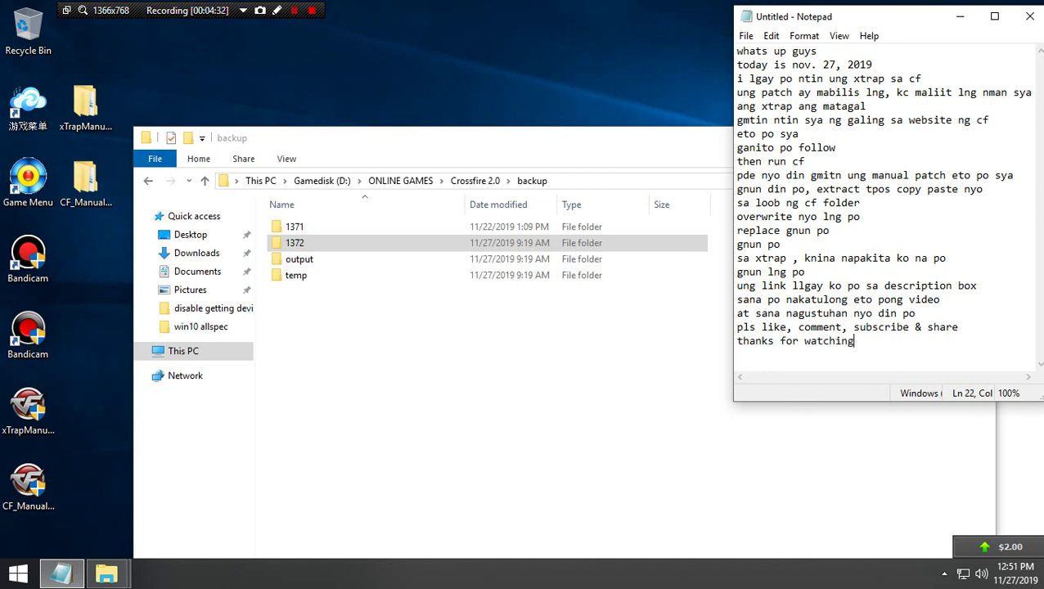
key(Return)
text(ty bye )
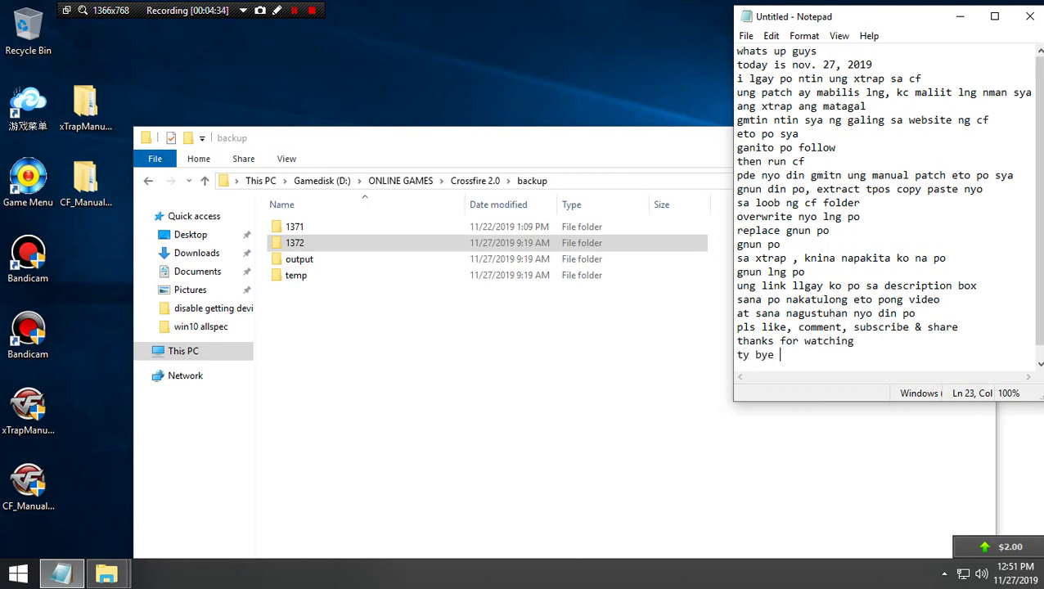
text(:))
key(Return)
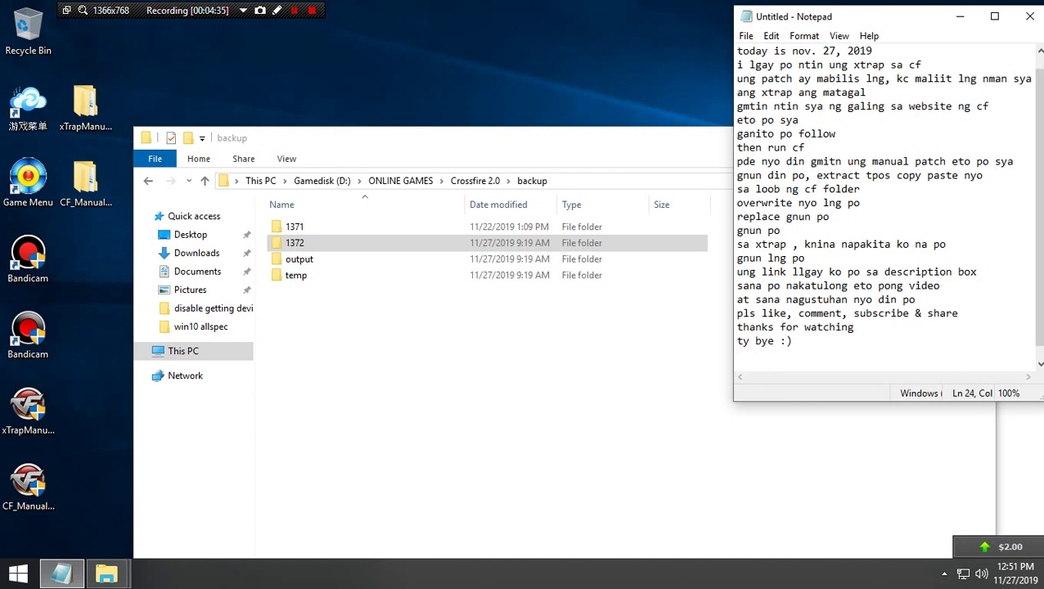
text(see you on next video)
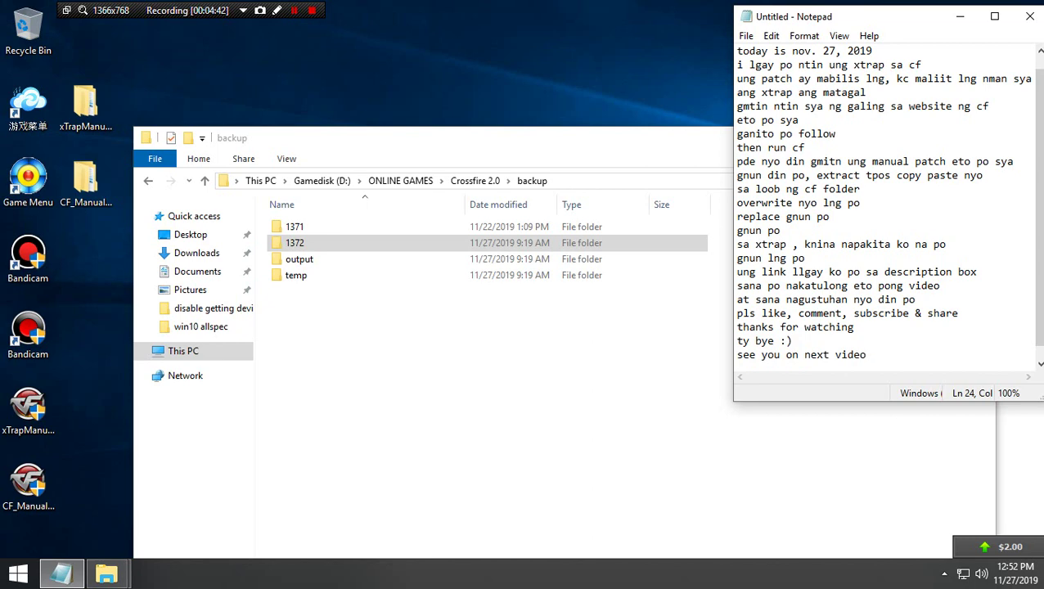
text( :))
key(Return)
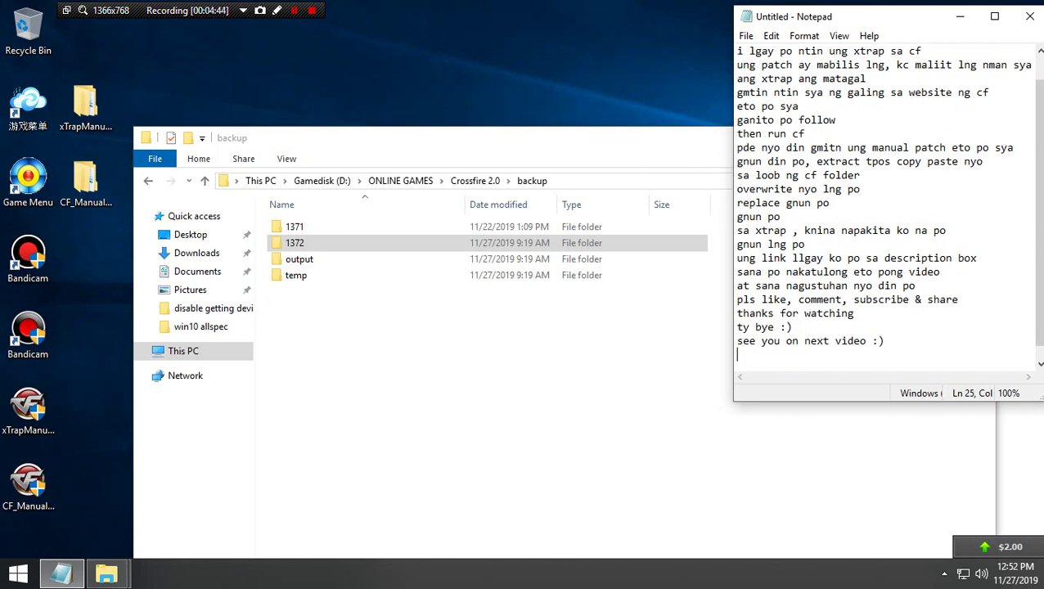